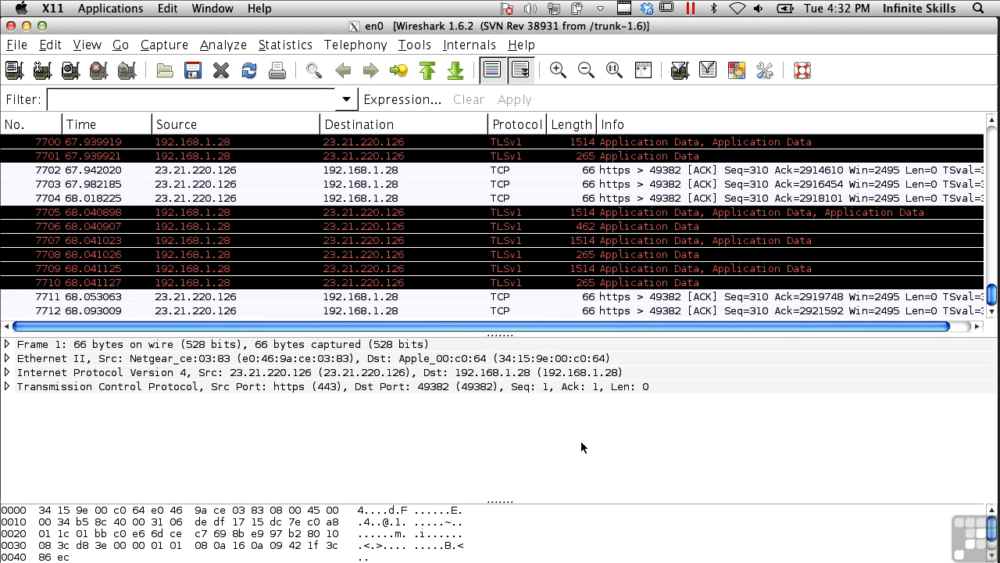
- Check the capture for detected VoIP calls and close the call list
click(427, 49)
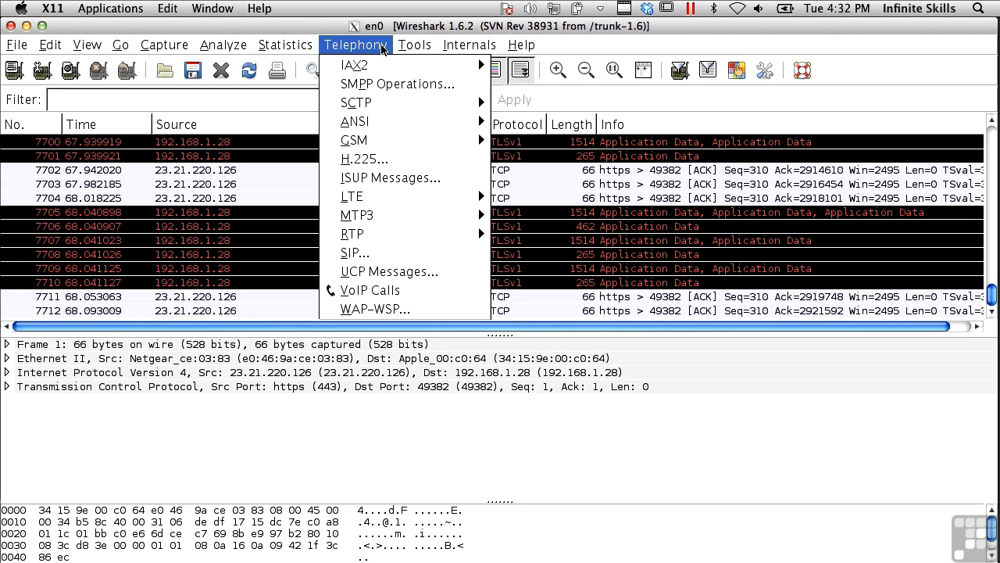
click(382, 292)
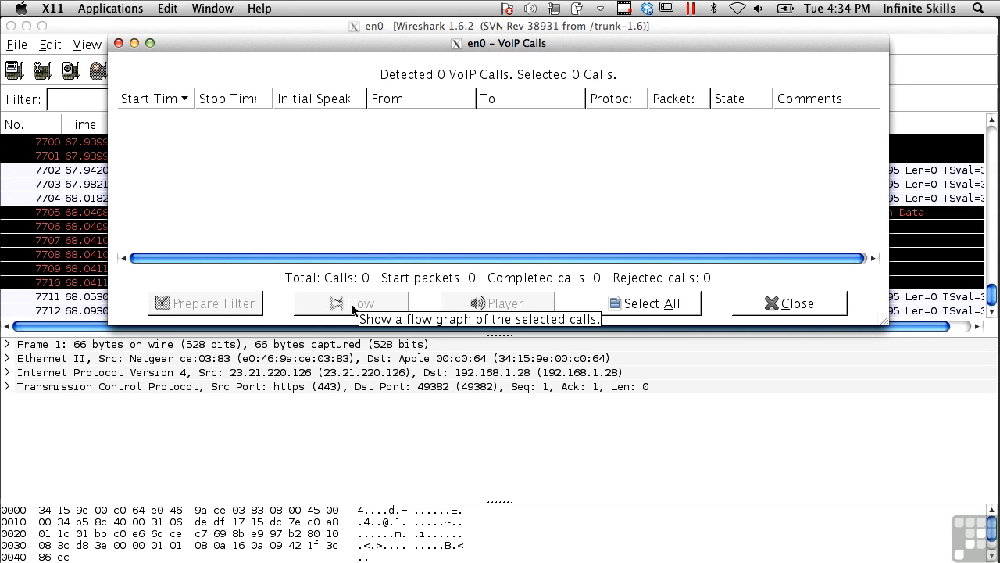
click(802, 303)
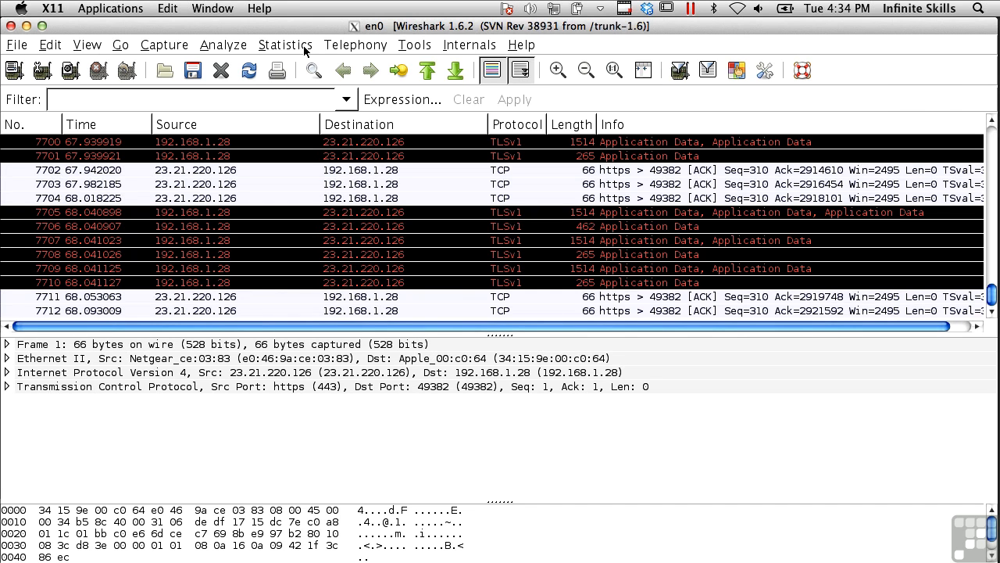
- Open the capture's endpoint statistics and examine the Ethernet and IPv4 endpoints with their packet and byte counts
click(306, 49)
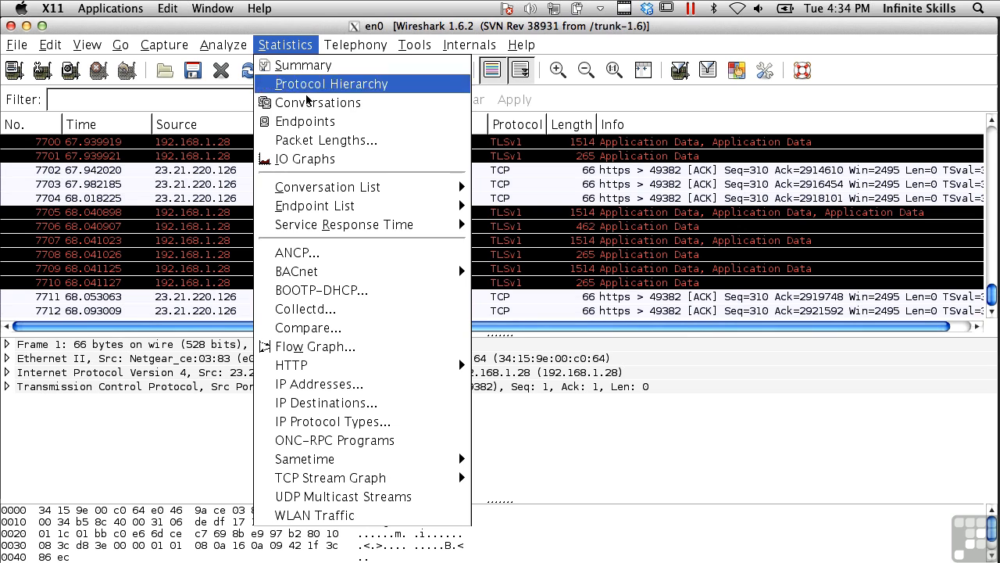
click(304, 121)
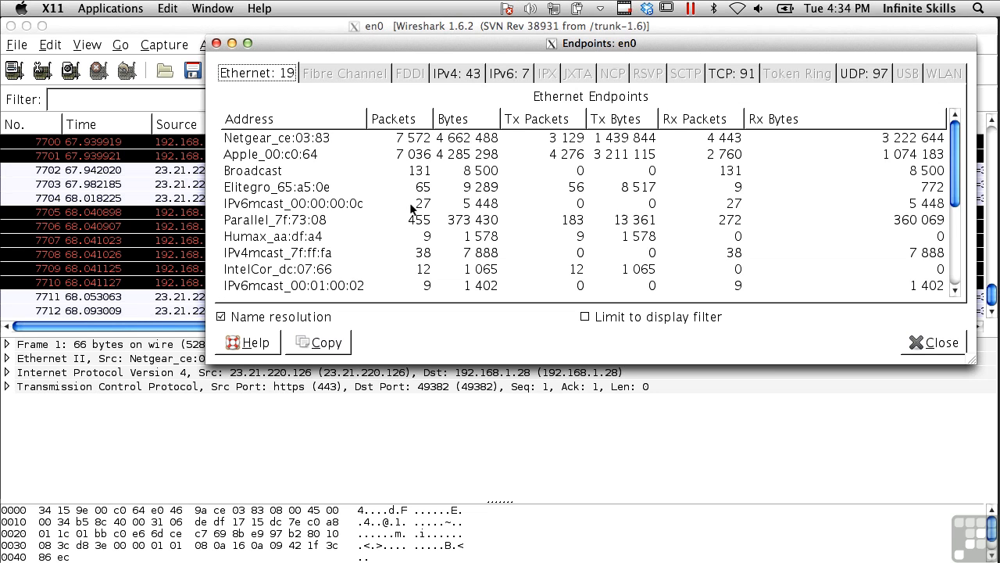
scroll(409, 208, down, 3)
scroll(410, 204, up, 3)
click(450, 75)
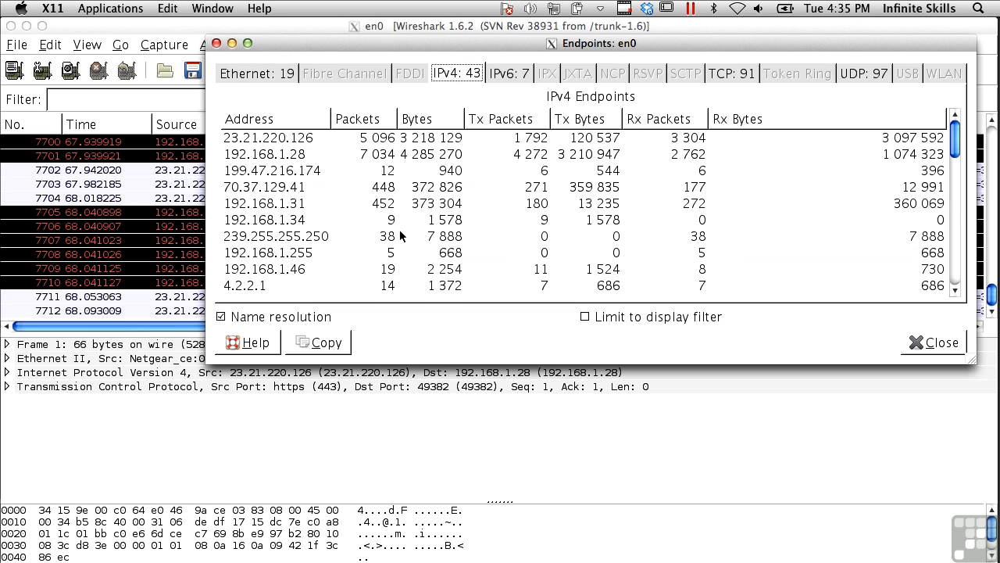
scroll(400, 225, down, 5)
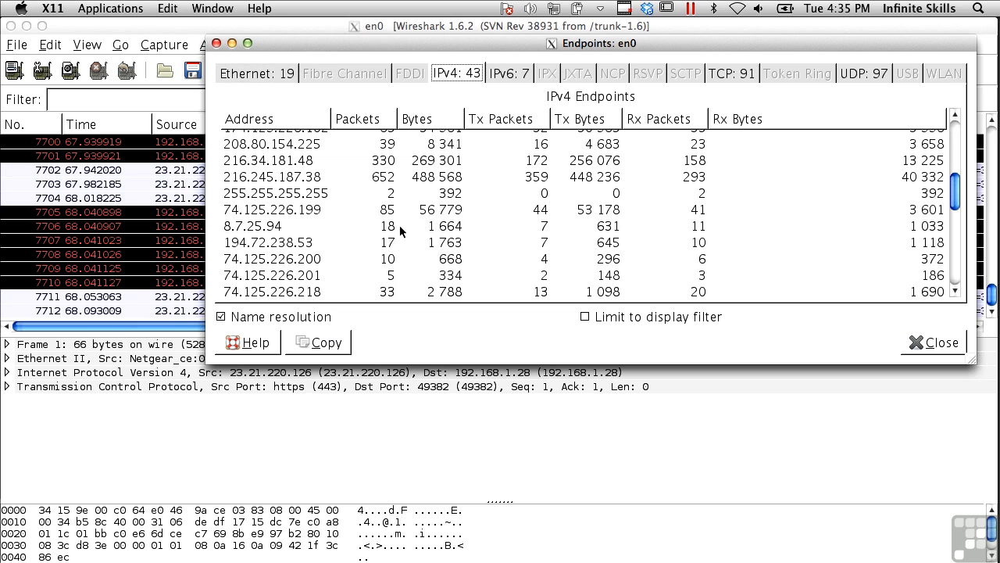
scroll(400, 225, down, 5)
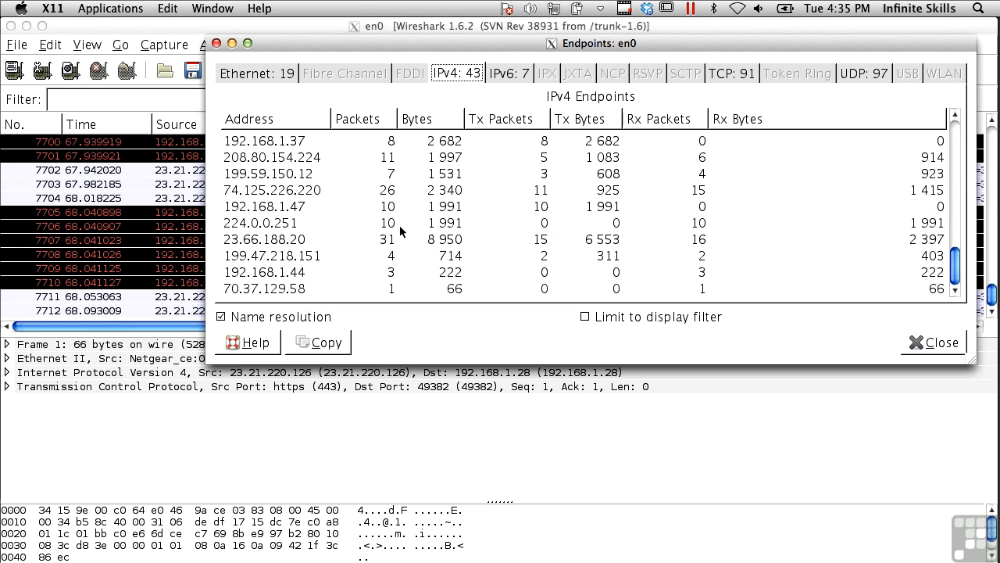
- Review the IPv6 and TCP endpoints, return to the Ethernet endpoints and close the endpoint statistics
click(503, 73)
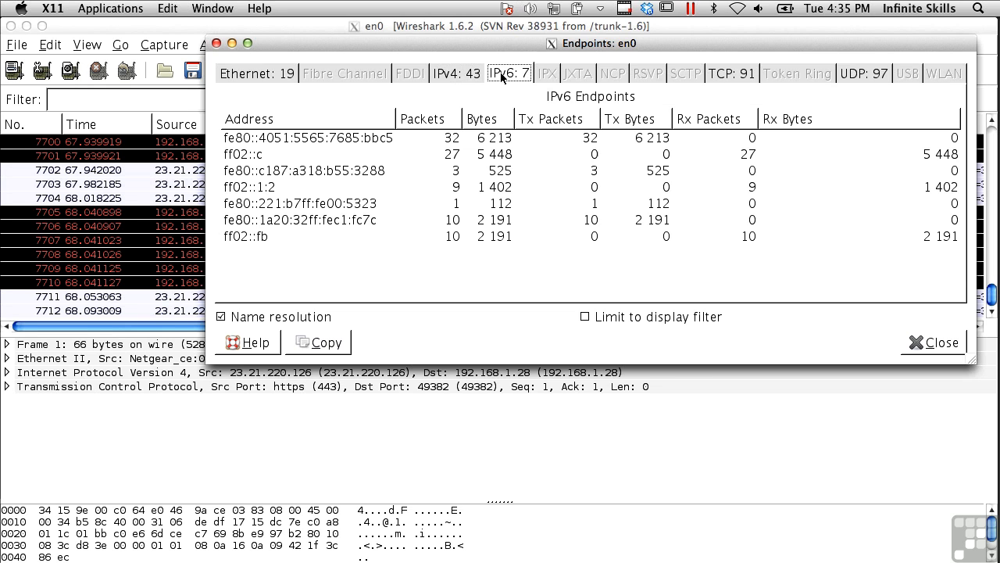
click(720, 74)
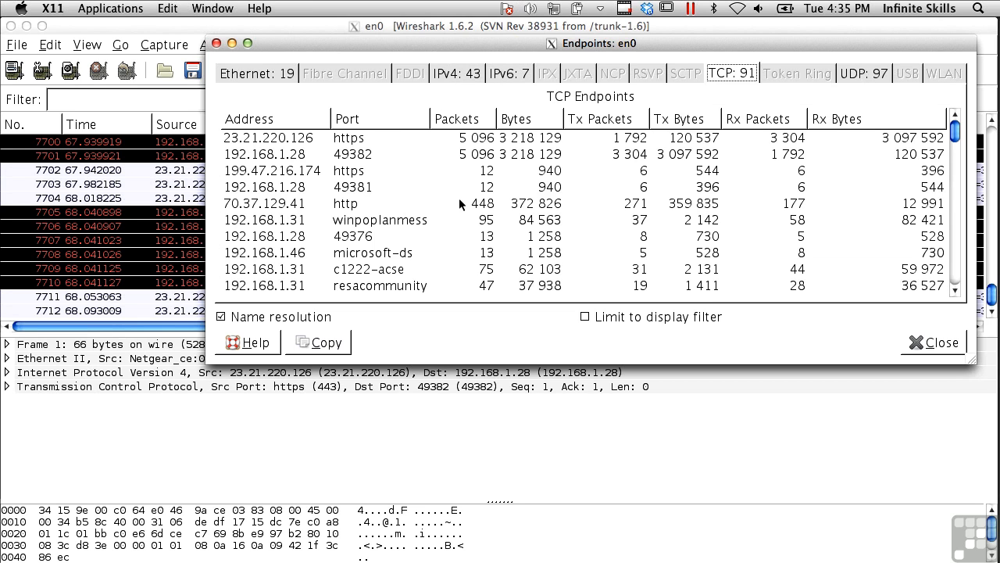
click(274, 75)
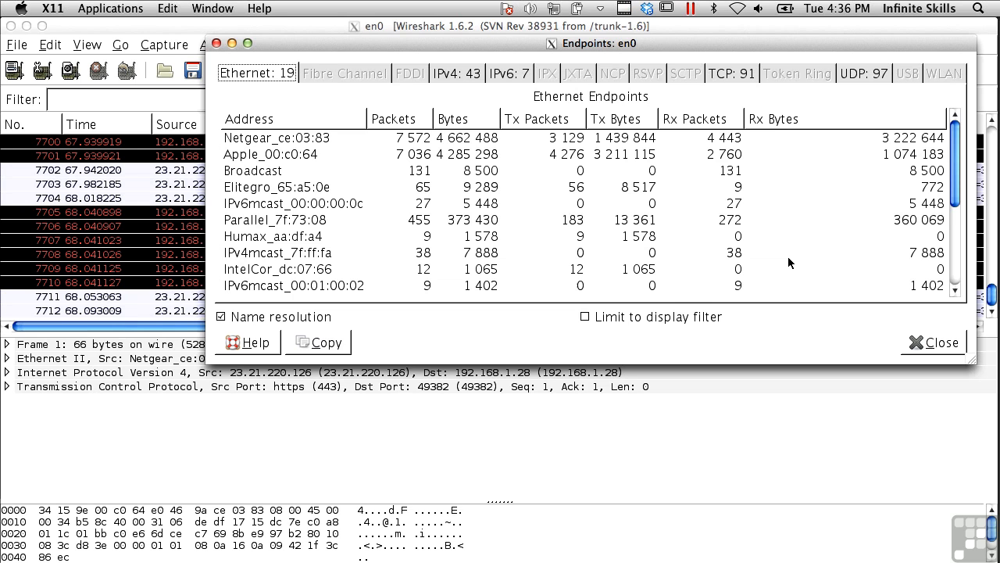
click(922, 350)
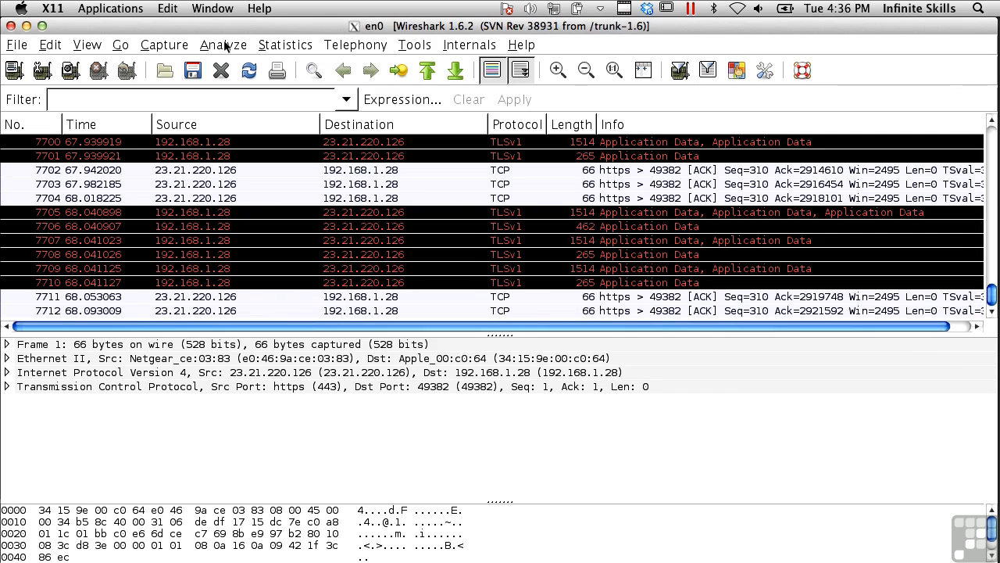
- Display the IO graph of the capture, check the Y-axis unit choices and close the graph
click(276, 46)
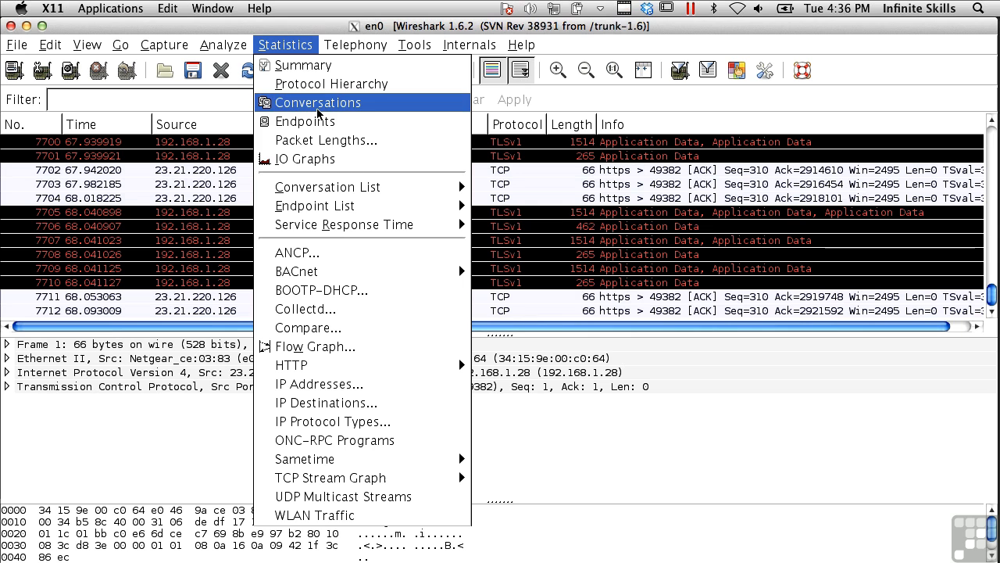
click(311, 163)
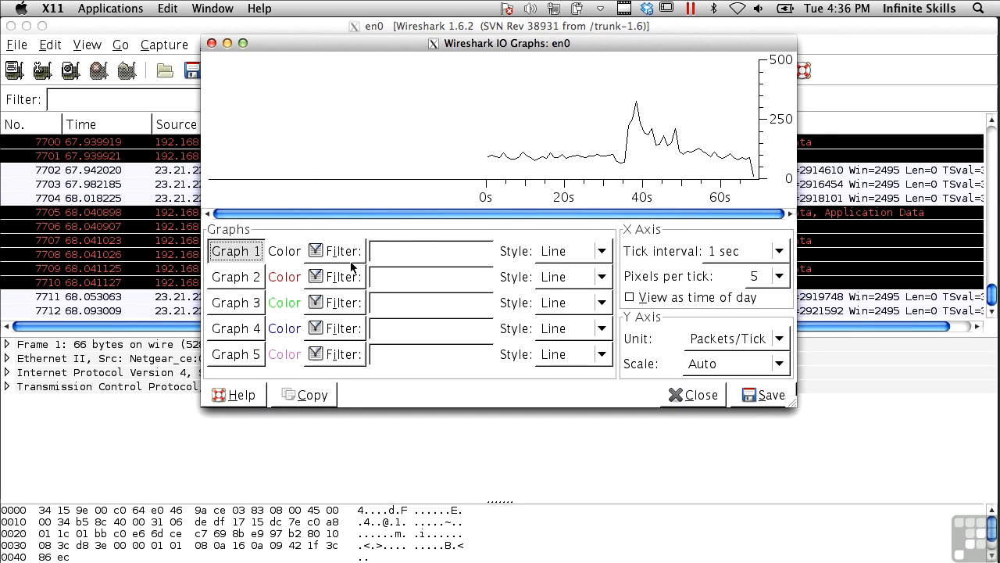
click(787, 338)
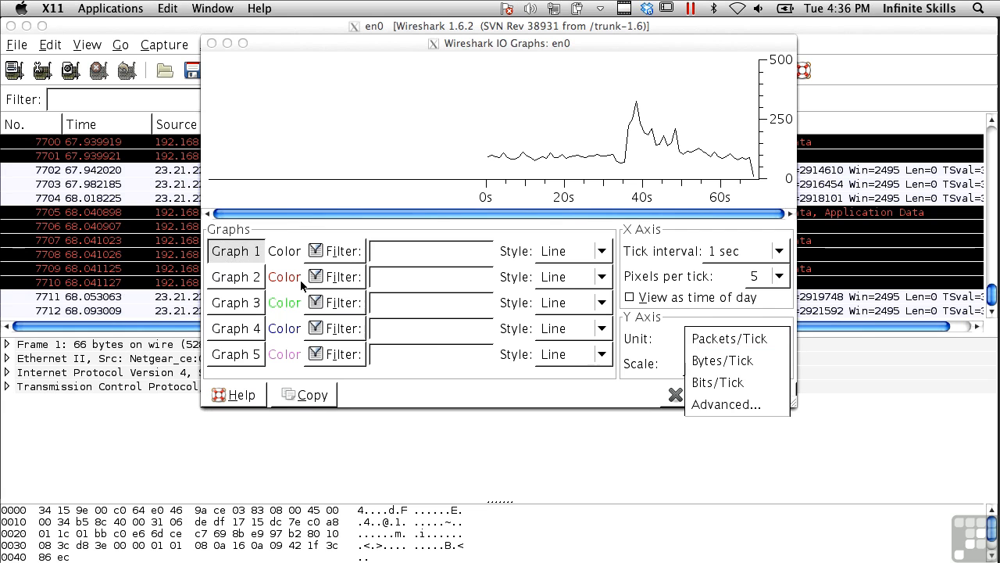
click(446, 381)
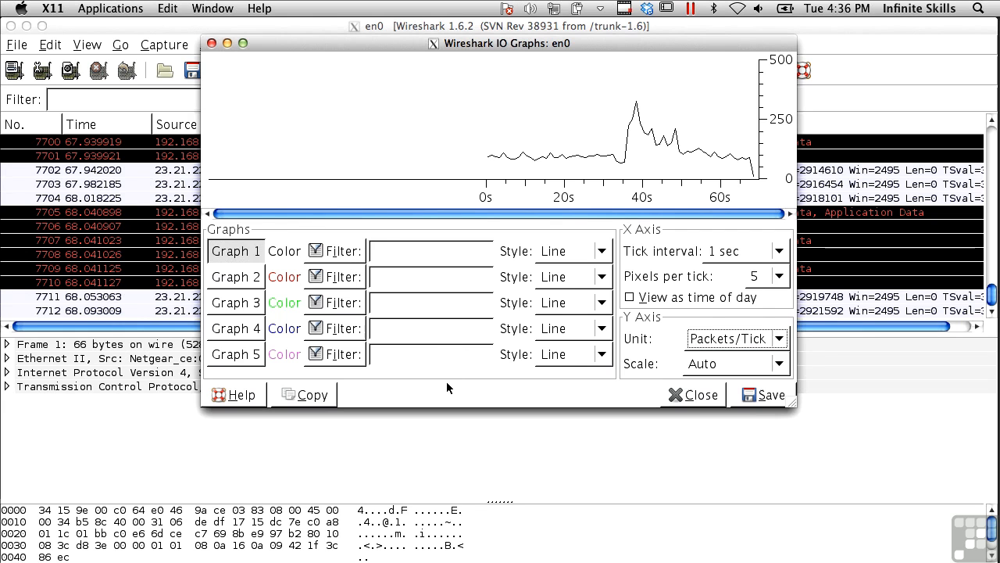
click(691, 396)
- Generate a flow graph of all packets using general flow and standard source/destination addresses
click(285, 45)
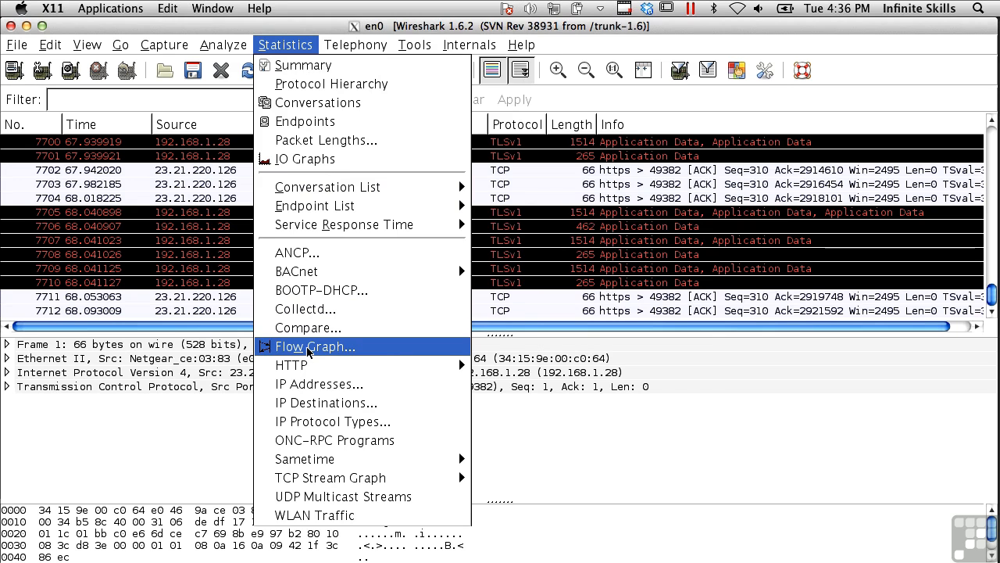
click(308, 349)
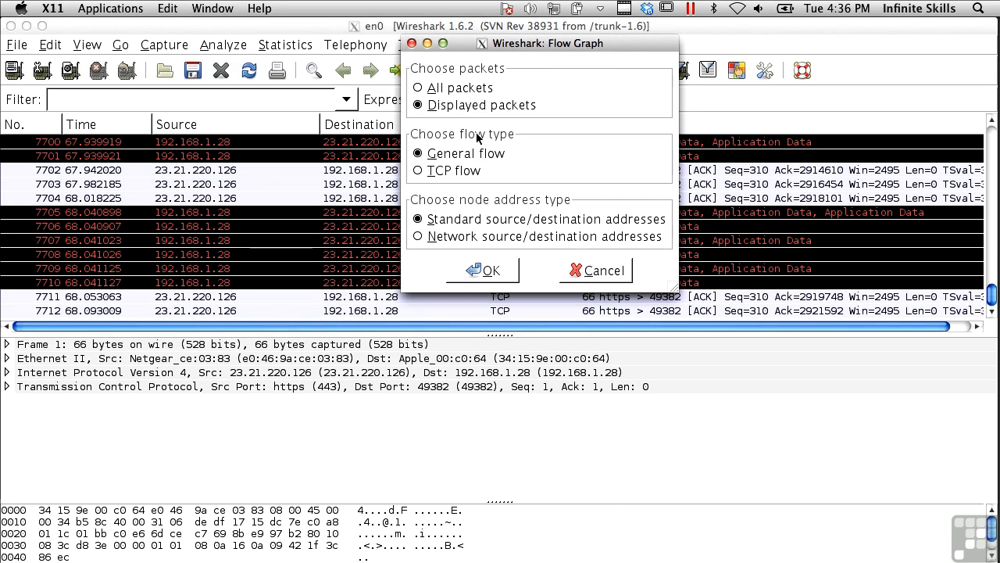
click(457, 88)
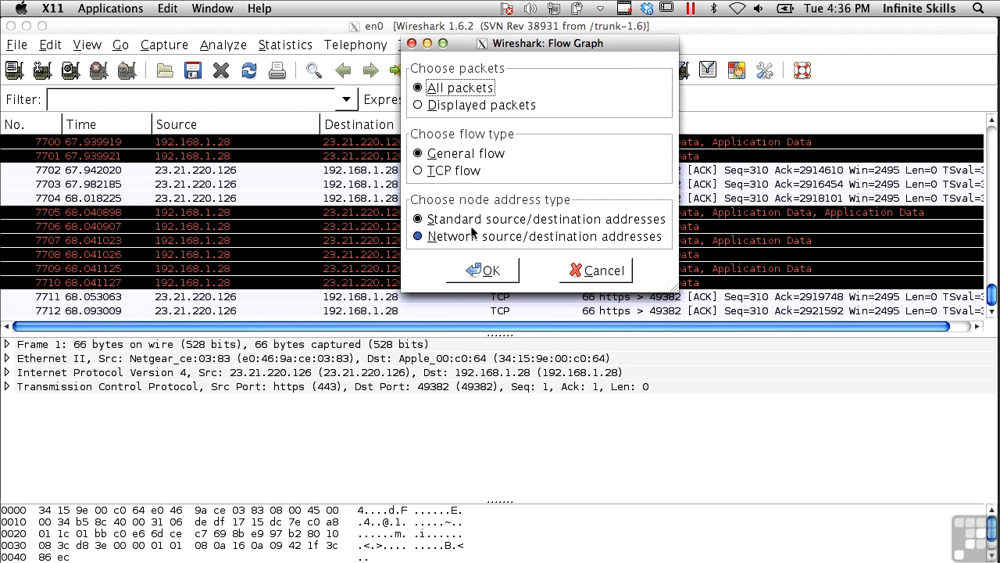
click(471, 270)
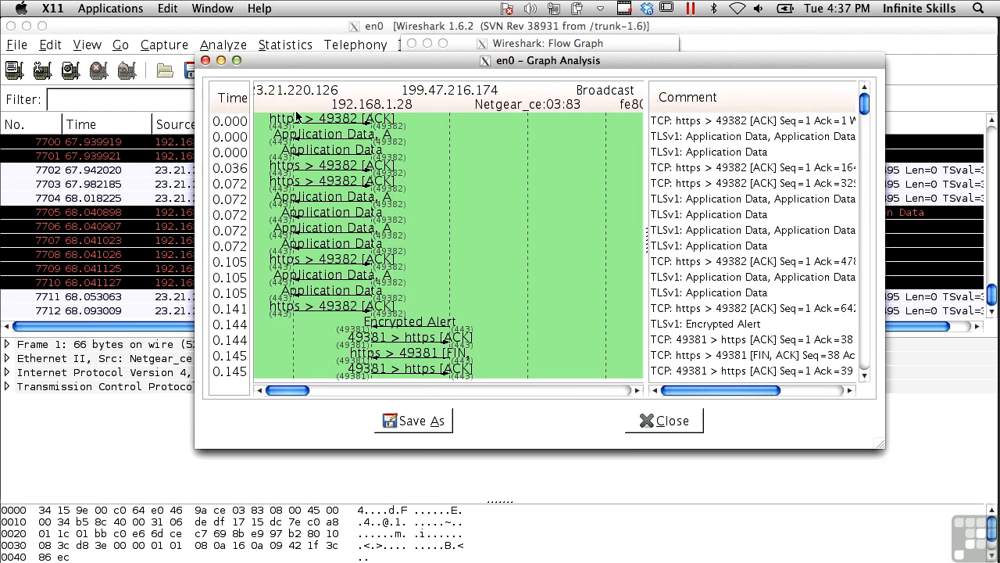
- Enlarge the Graph Analysis window to nearly full screen and examine the packet flow between the hosts over time
drag(288, 64, 107, 13)
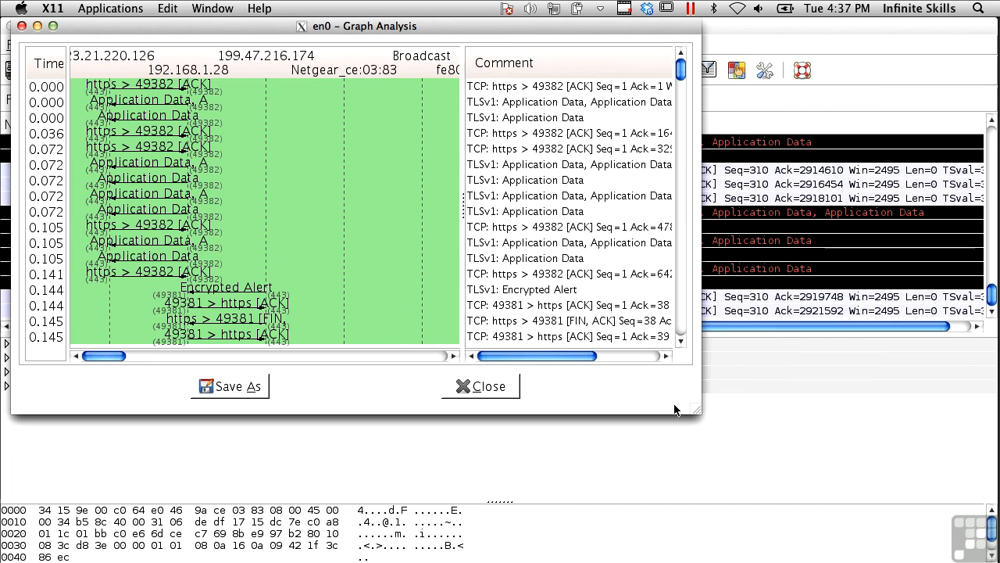
drag(695, 409, 966, 561)
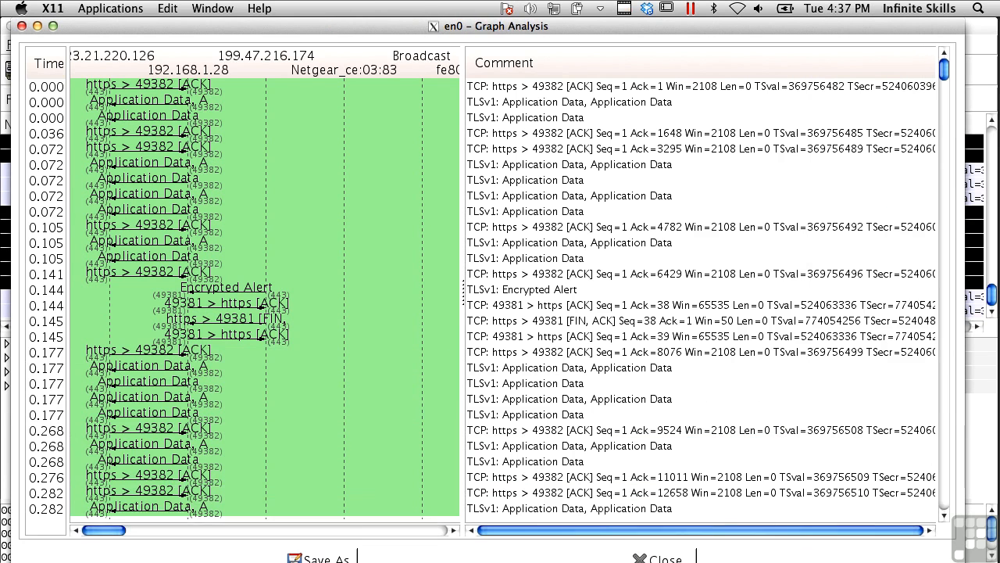
scroll(217, 295, down, 10)
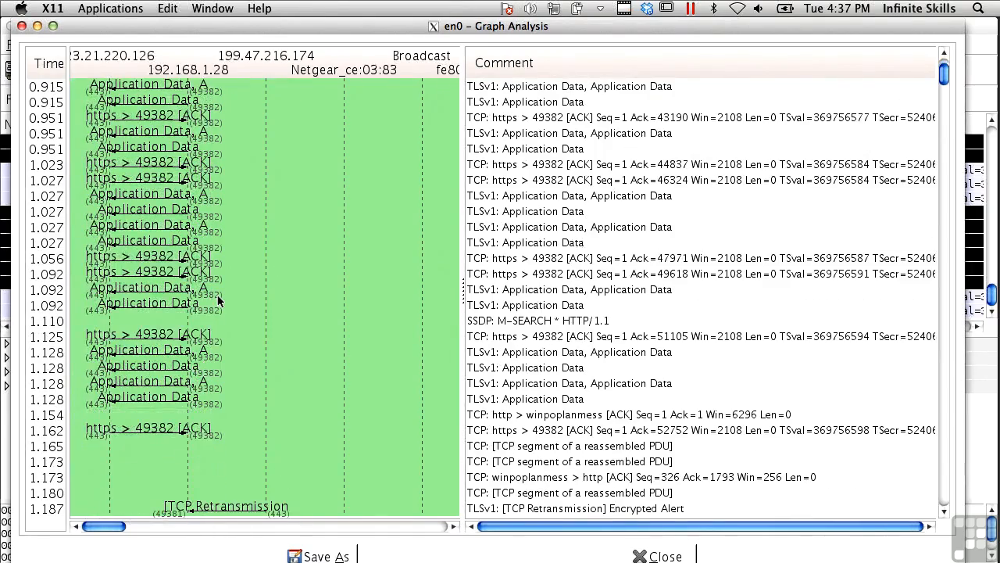
scroll(218, 294, down, 10)
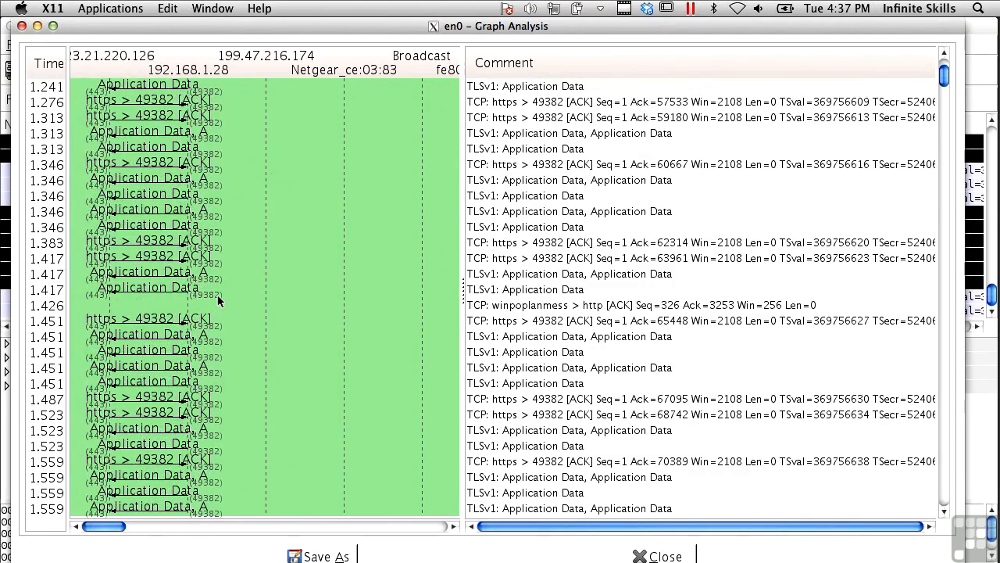
scroll(218, 295, down, 20)
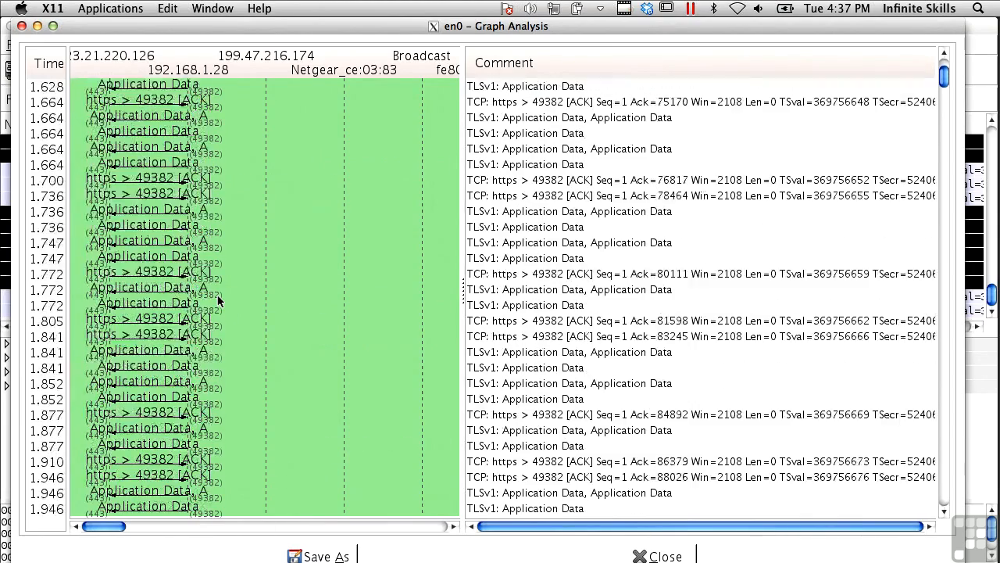
scroll(217, 294, down, 20)
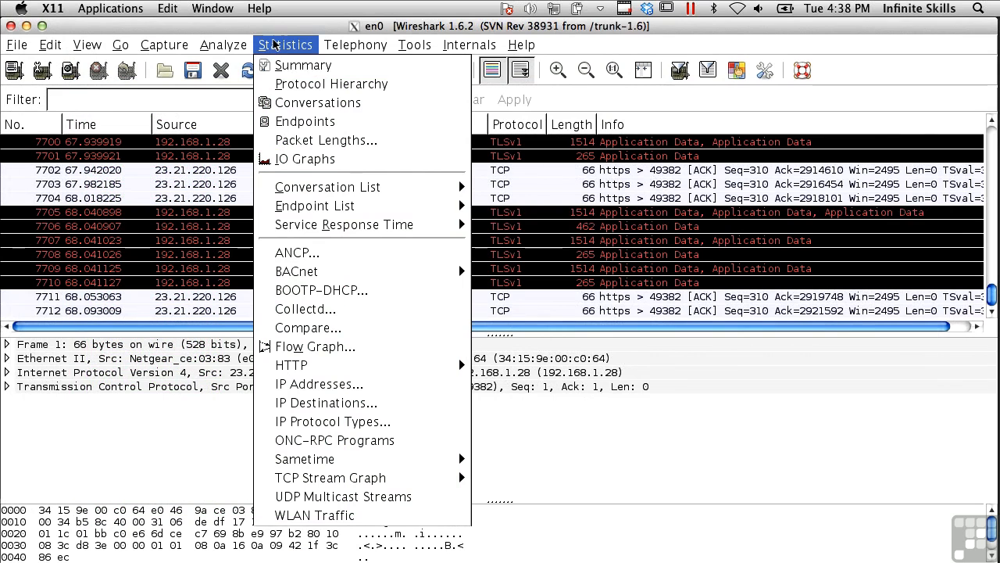
- Open the HTTP Requests statistics setup, look at its display filter choices and cancel without creating the statistic
mouse_move(340, 273)
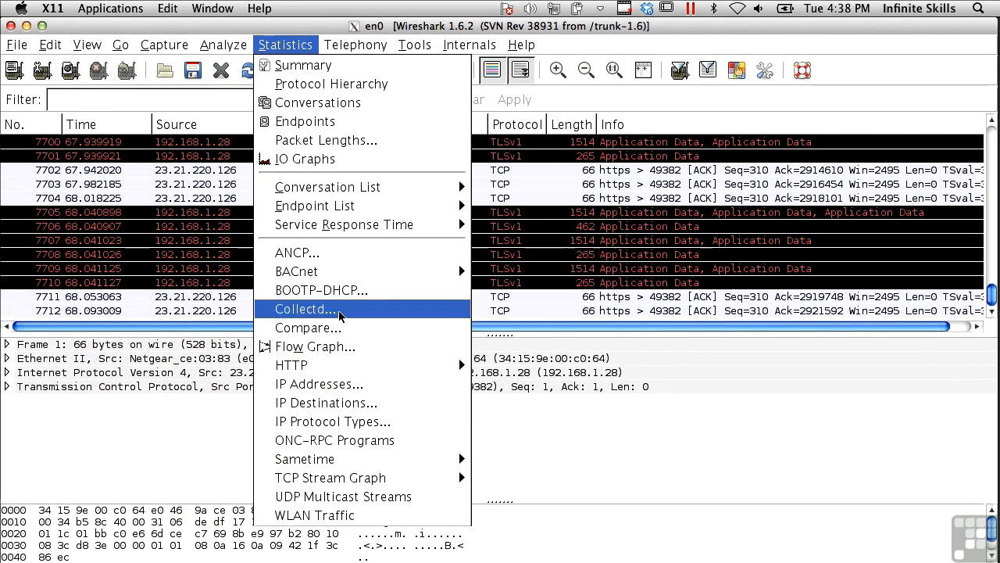
mouse_move(346, 363)
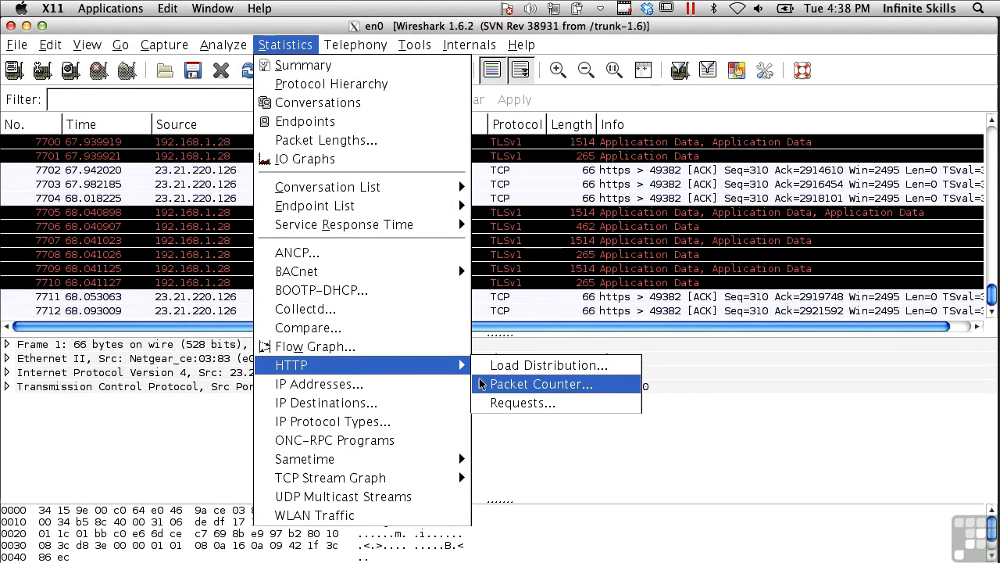
click(526, 403)
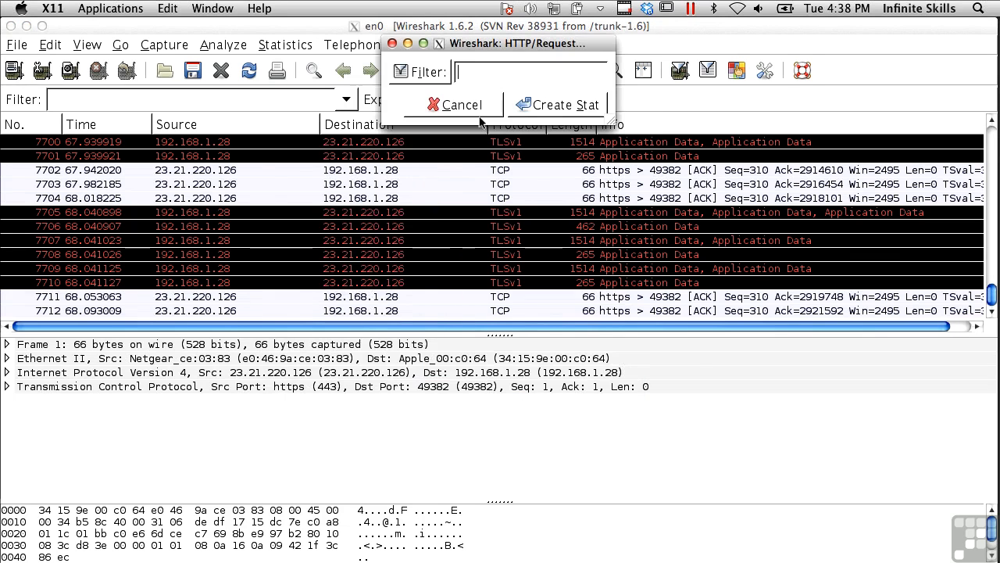
click(422, 71)
click(578, 346)
click(452, 104)
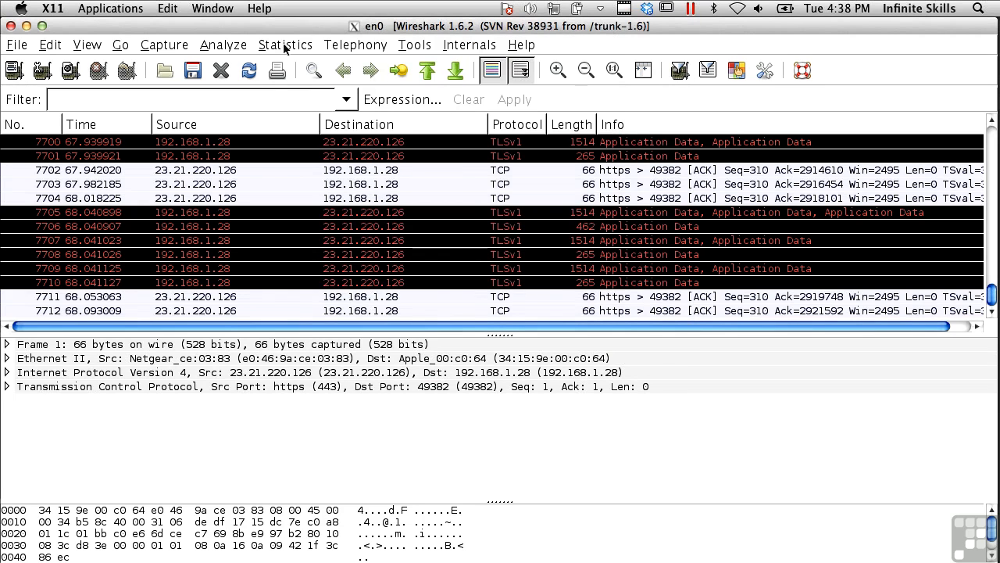
click(283, 47)
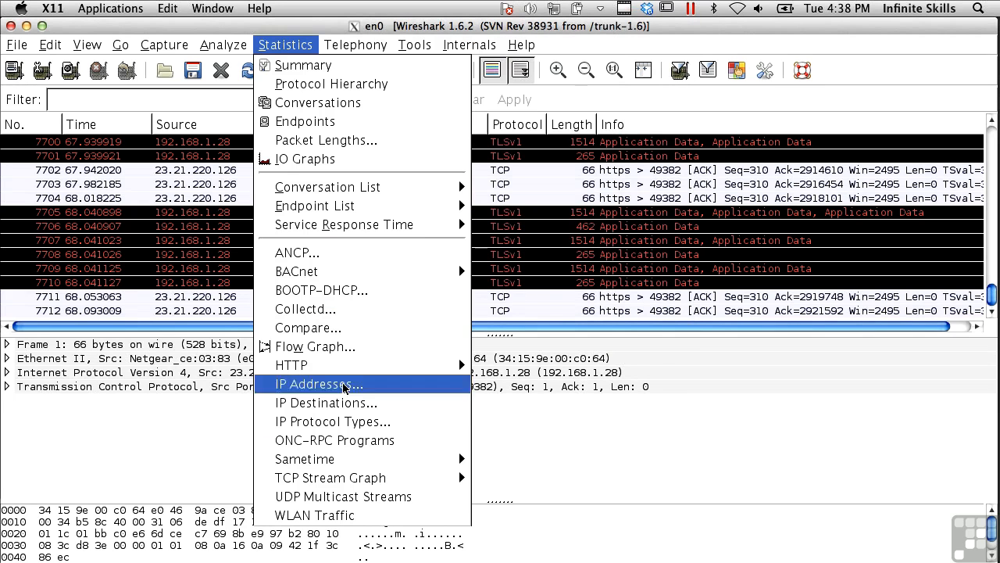
mouse_move(355, 477)
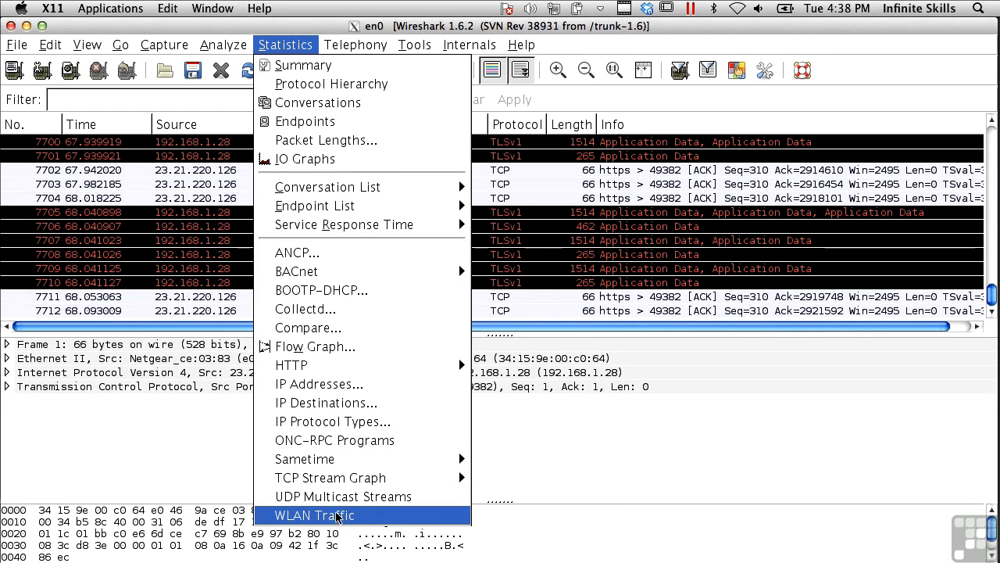
- Open the enabled protocols list, look through it down to the final entries and cancel without changes
mouse_move(223, 45)
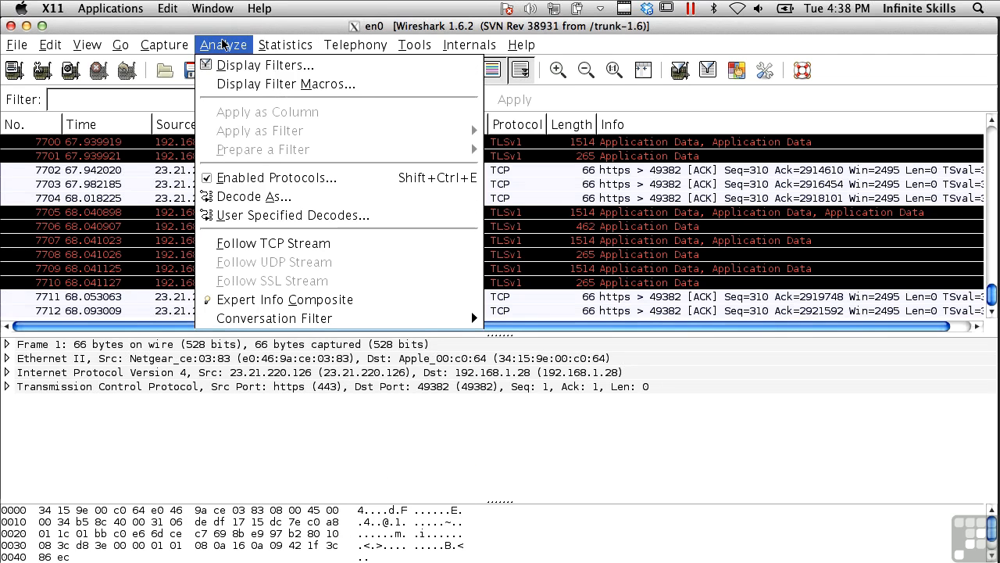
click(287, 177)
scroll(368, 290, down, 20)
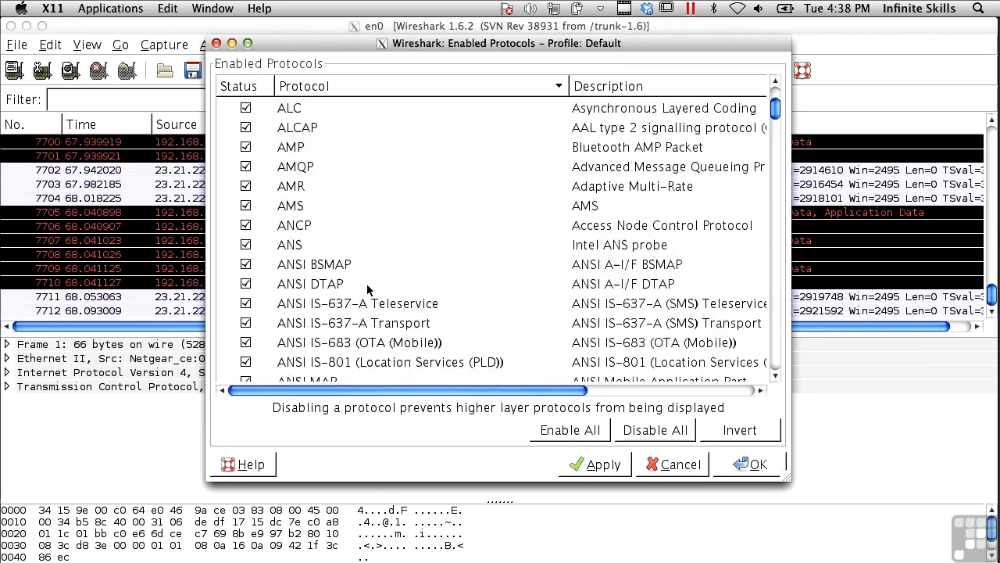
scroll(367, 290, down, 20)
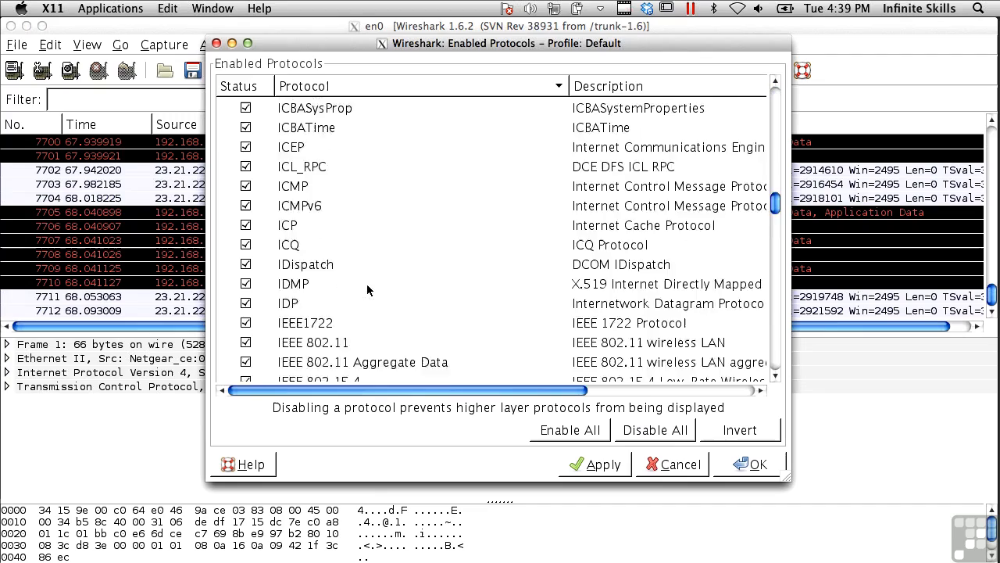
scroll(368, 290, down, 20)
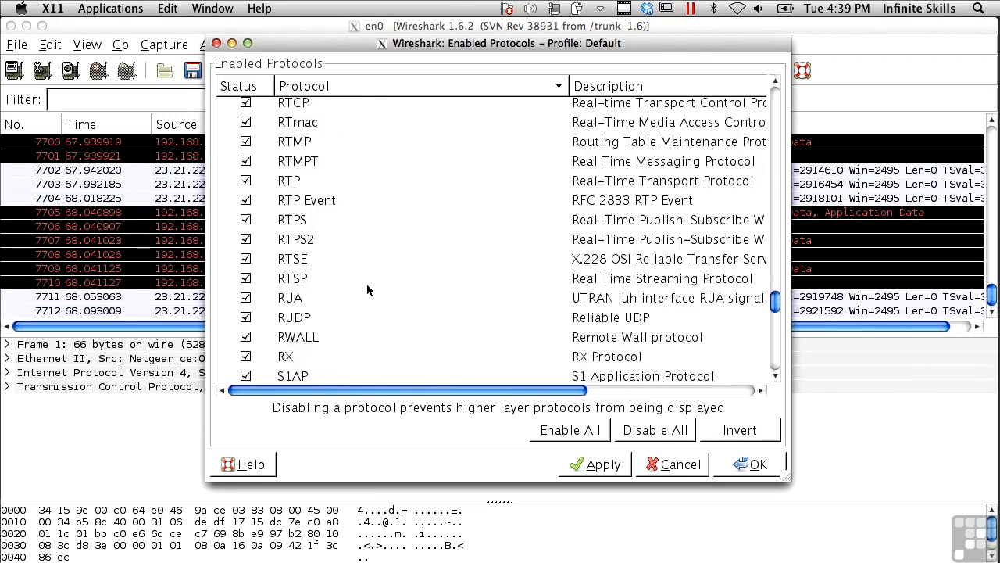
scroll(368, 290, down, 15)
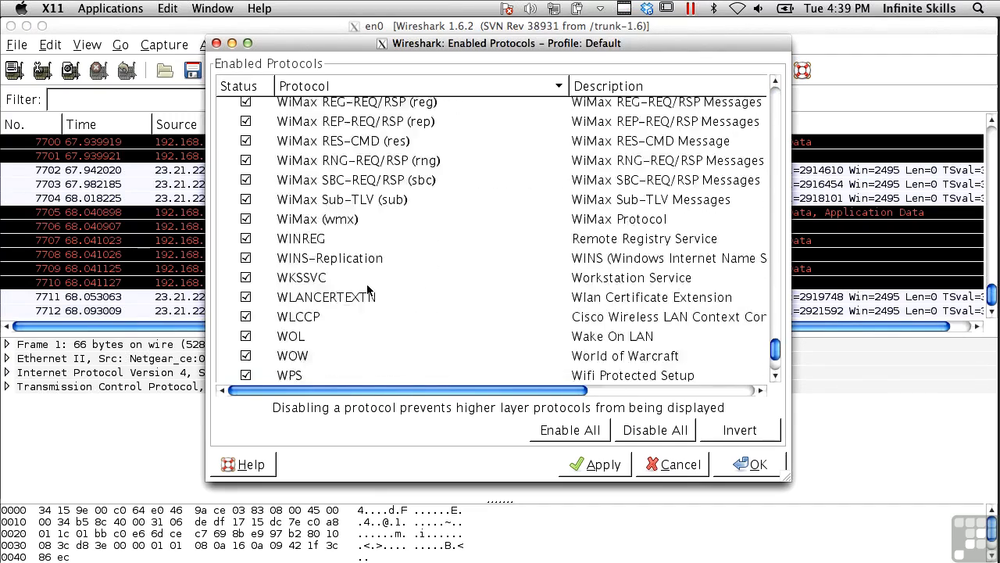
click(677, 465)
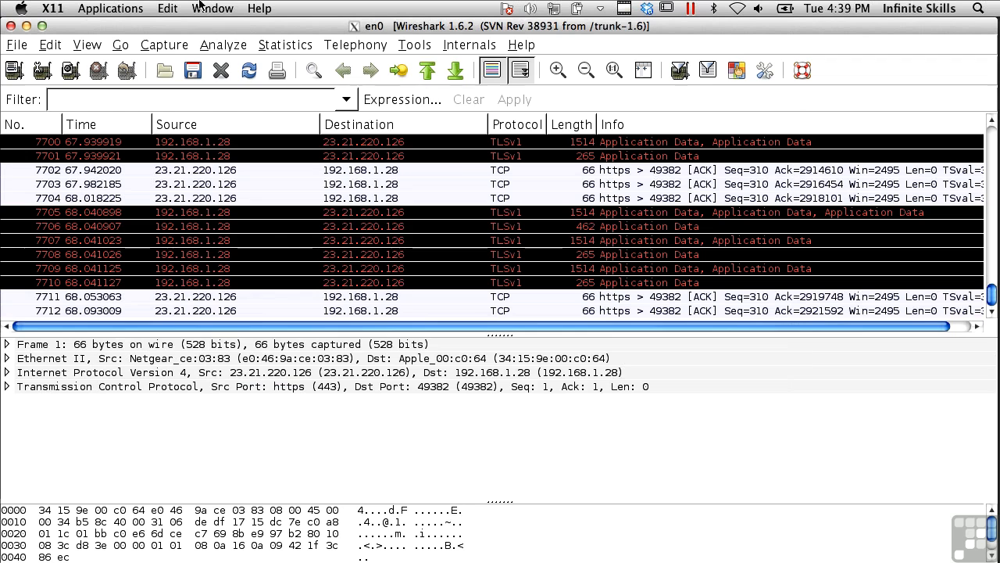
- Open Decode As, browse the transport protocols for TCP source port 443, highlight HTTP and close without applying it
click(223, 45)
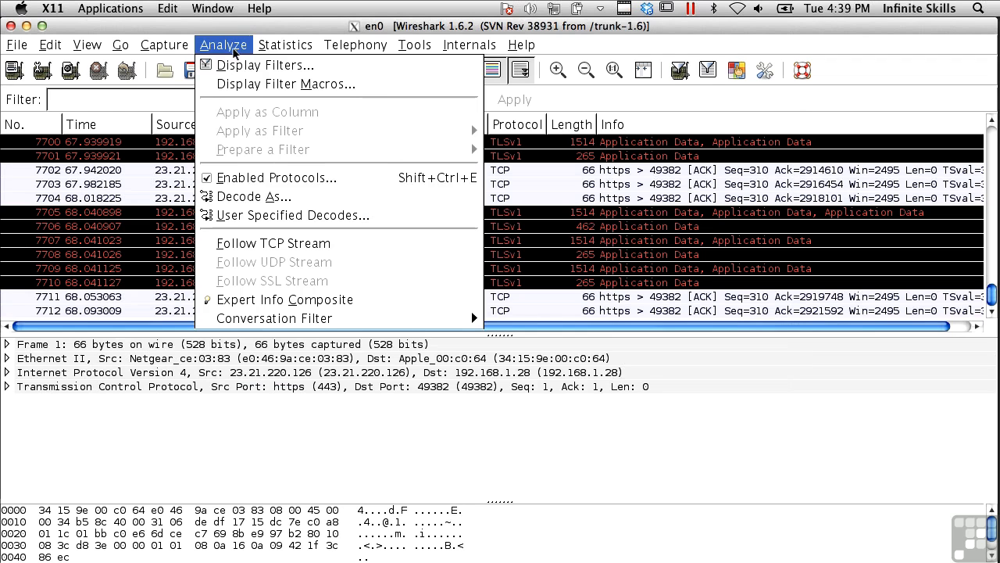
click(275, 198)
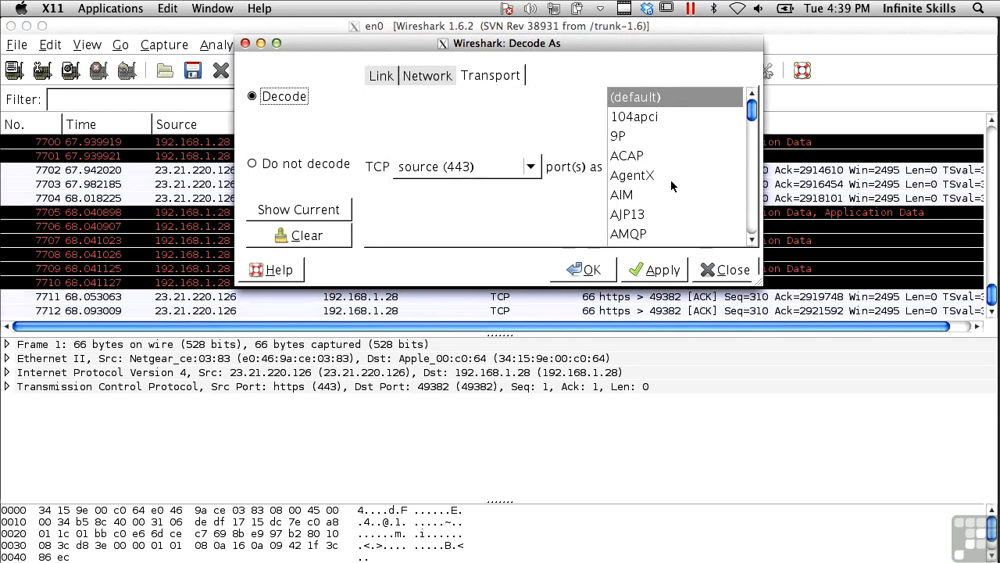
scroll(672, 182, down, 5)
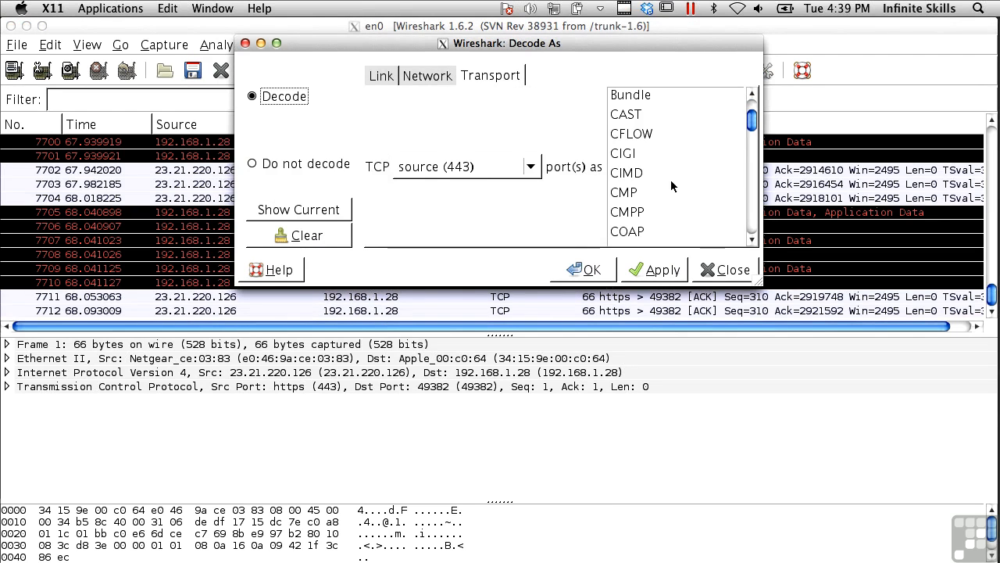
scroll(670, 179, down, 10)
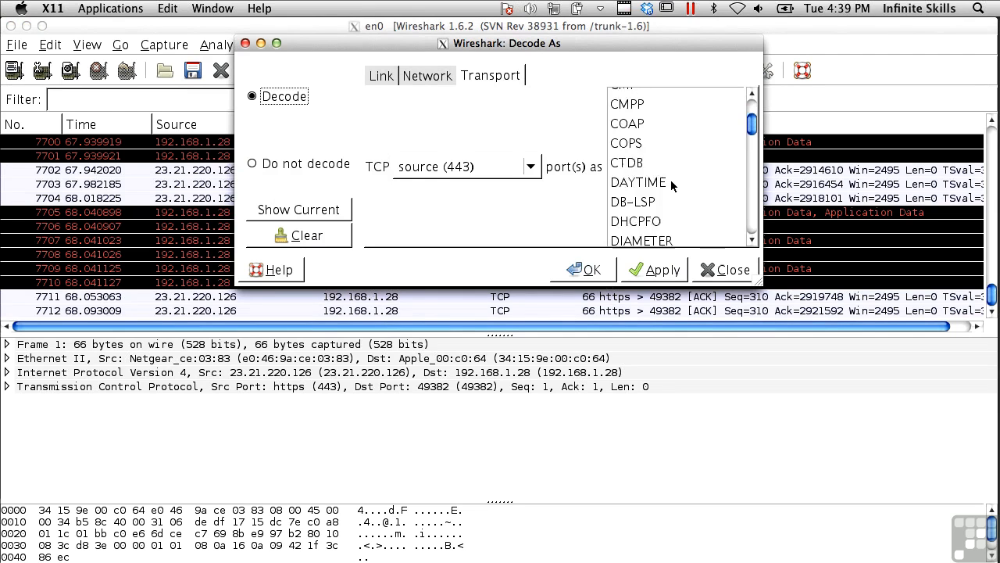
scroll(670, 179, down, 6)
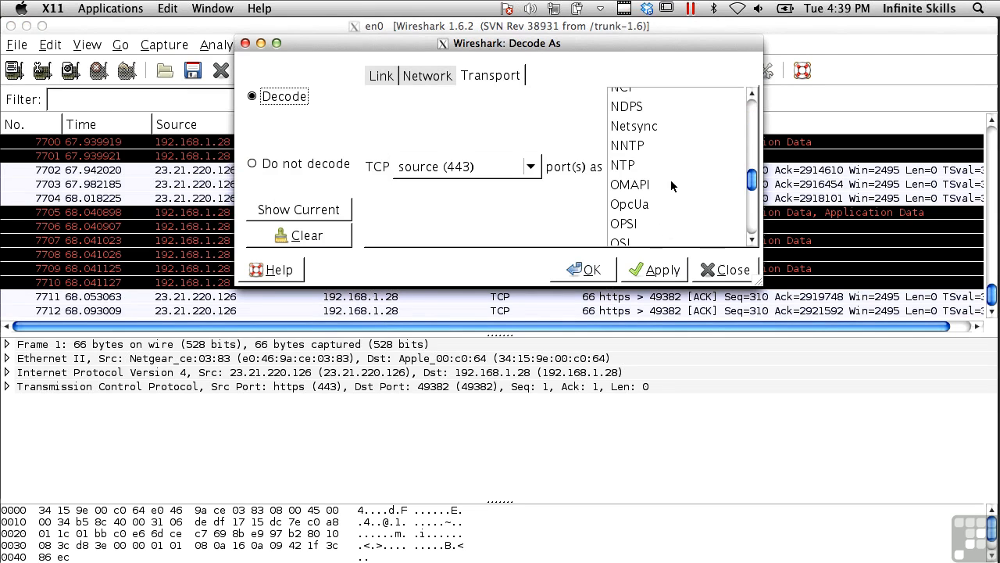
scroll(670, 180, down, 10)
scroll(671, 180, down, 3)
scroll(670, 180, up, 15)
scroll(671, 180, up, 5)
click(634, 122)
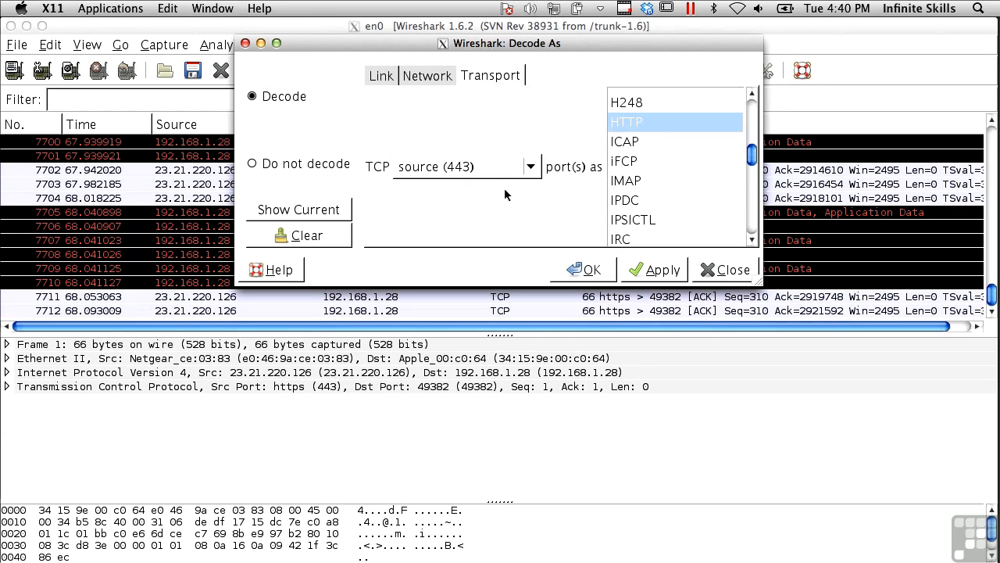
click(724, 270)
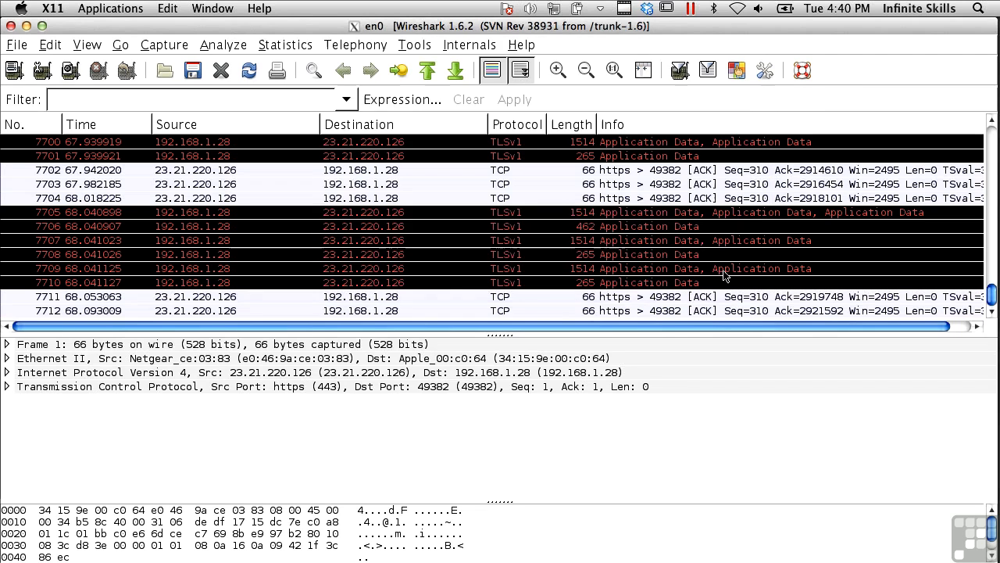
- Expand the Transmission Control Protocol details of frame 1, examine its ports, sequence numbers and flags, and collapse them again
click(6, 386)
scroll(96, 447, down, 3)
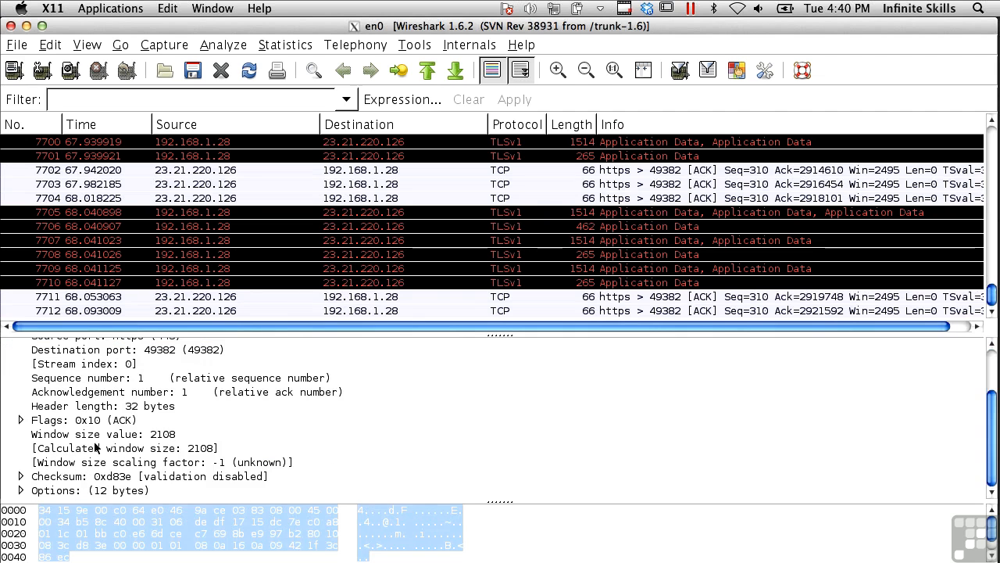
scroll(53, 465, up, 3)
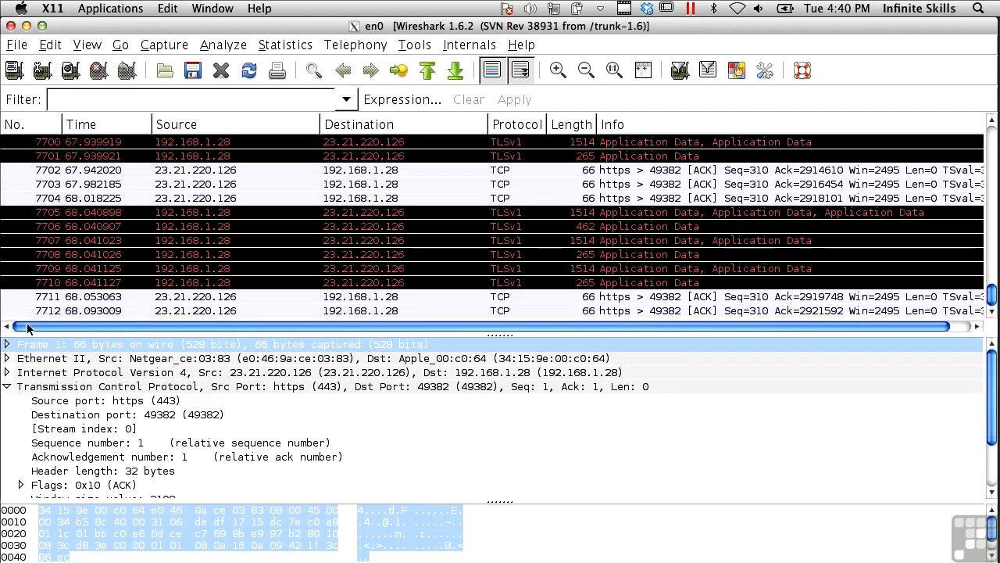
click(6, 387)
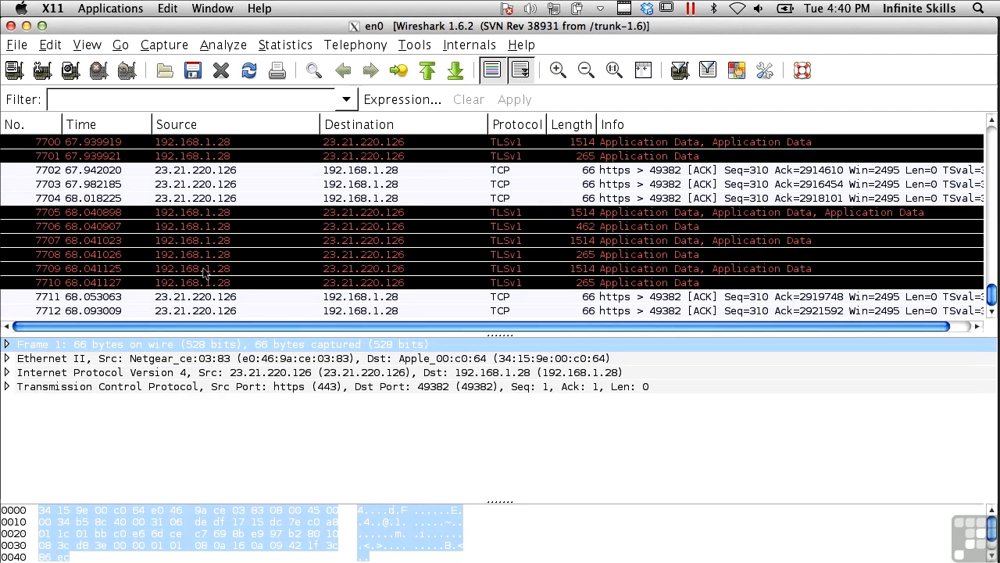
- Apply the display filter http to the captured packets
scroll(205, 271, up, 10)
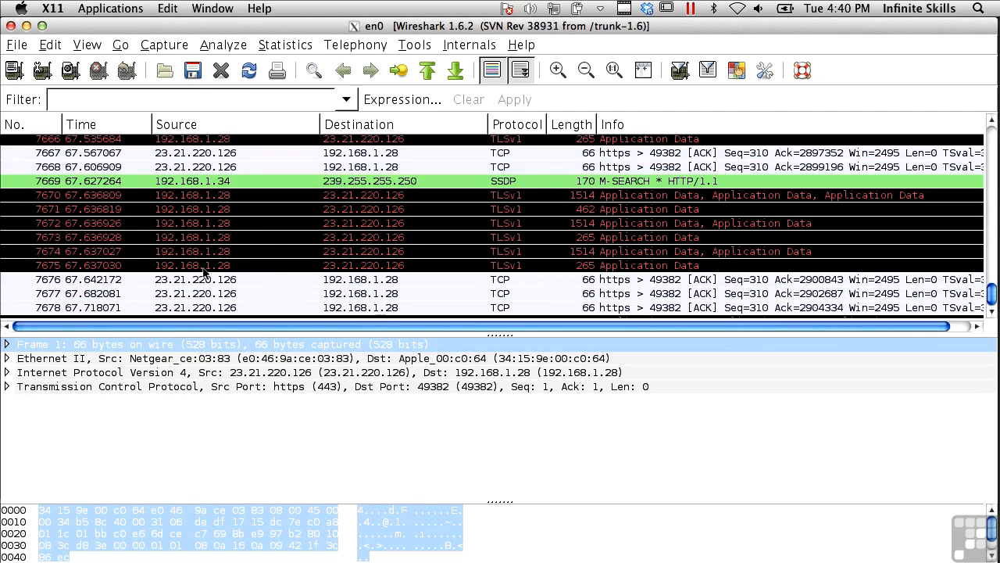
scroll(205, 272, up, 4)
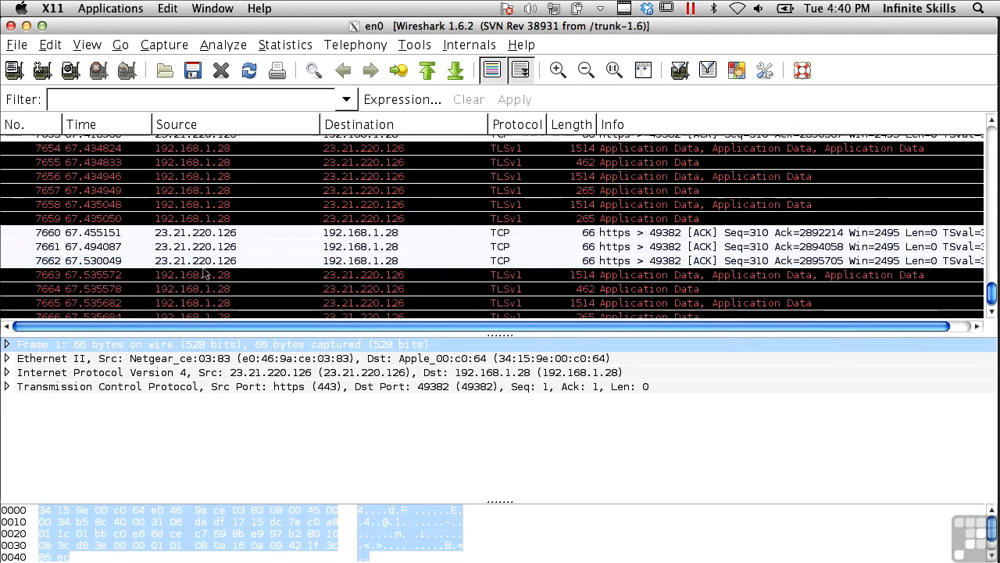
click(195, 100)
text(http)
key(Return)
scroll(393, 218, down, 10)
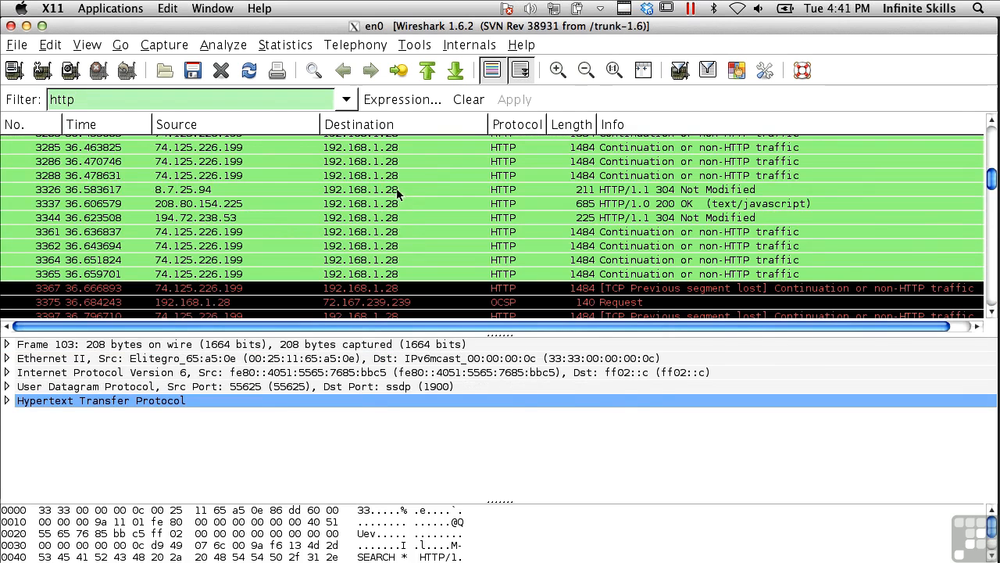
- Select packet 3444, the Wikipedia GET request to 208.80.154.234, follow its TCP stream and read through the conversation
click(394, 189)
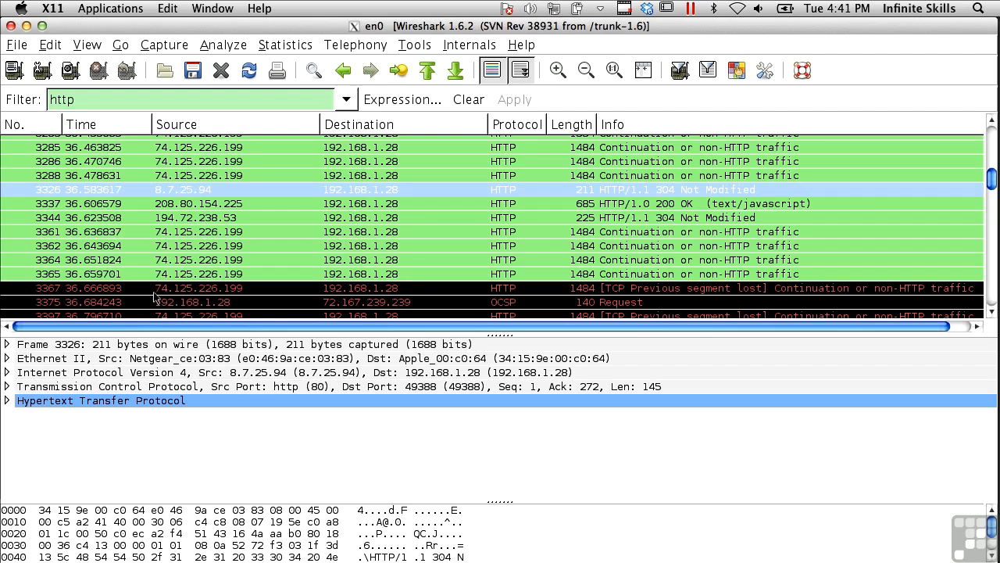
scroll(164, 212, down, 4)
click(172, 227)
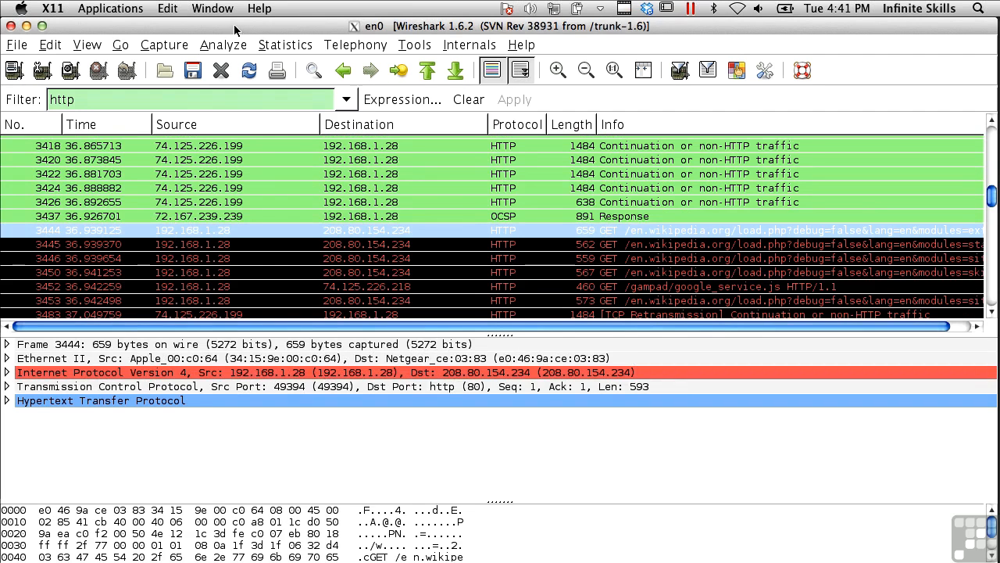
click(220, 46)
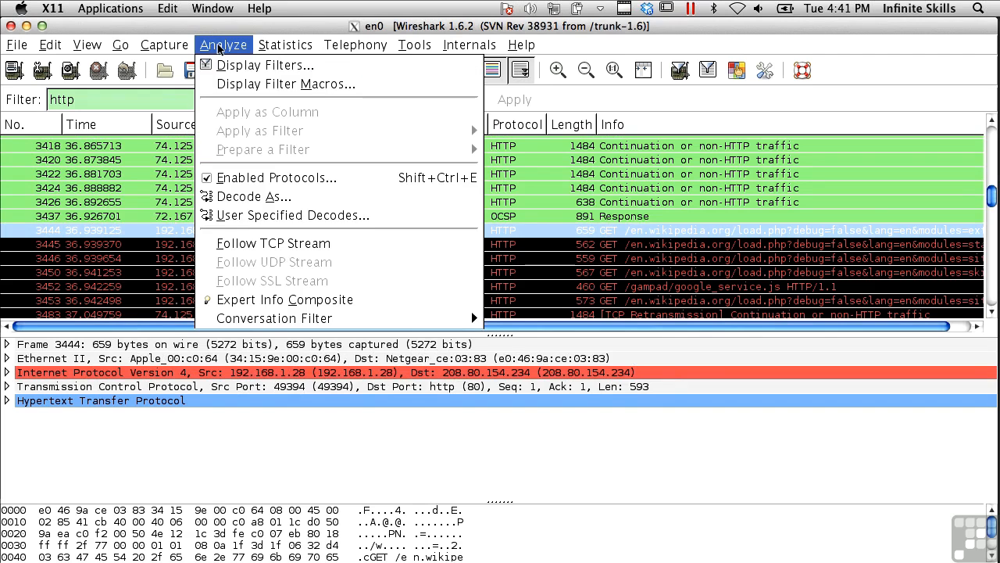
click(258, 244)
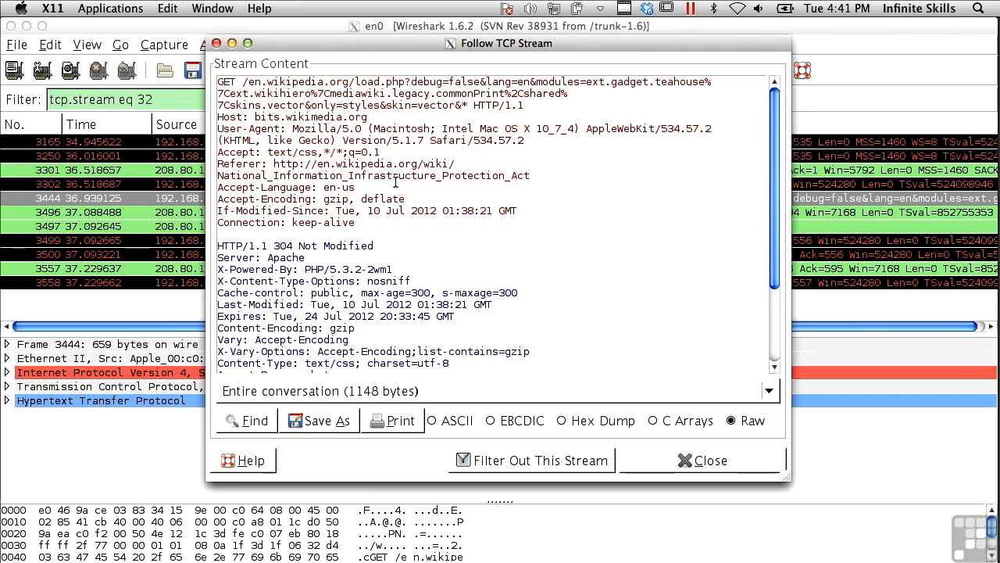
scroll(396, 182, down, 3)
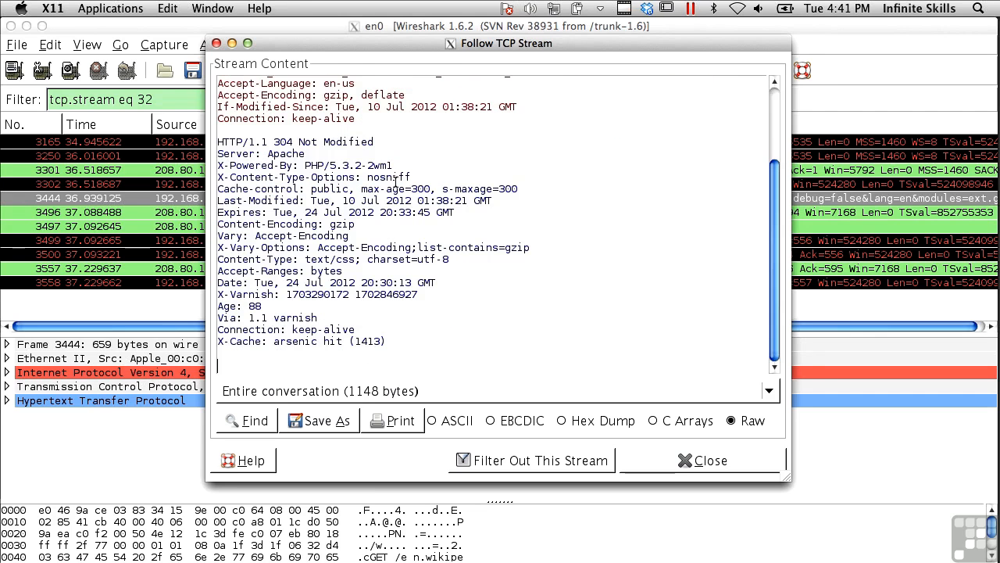
scroll(396, 182, up, 3)
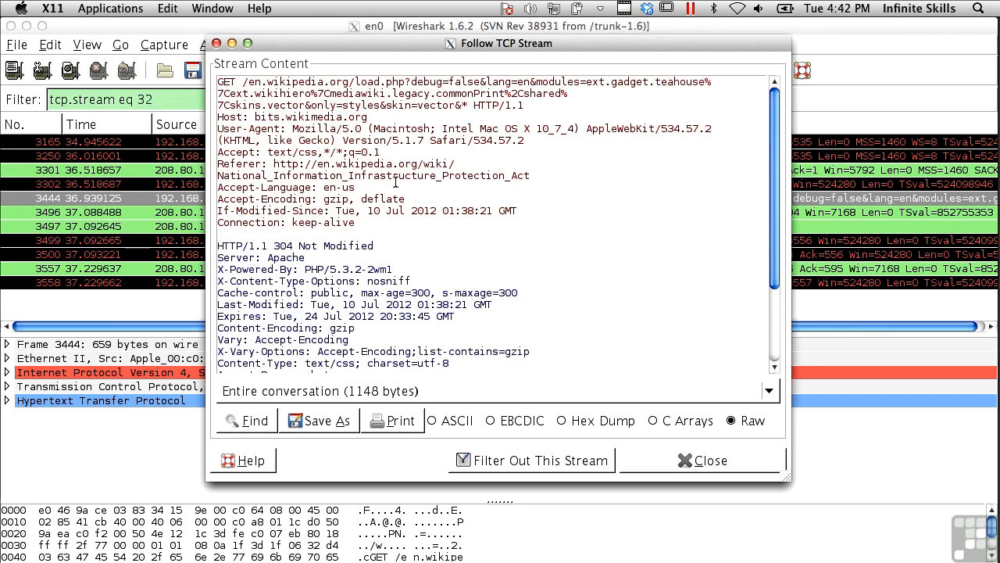
- Compare the stream content as ASCII, EBCDIC, Hex Dump and C Arrays, and return it to Raw
click(466, 426)
click(447, 423)
click(521, 422)
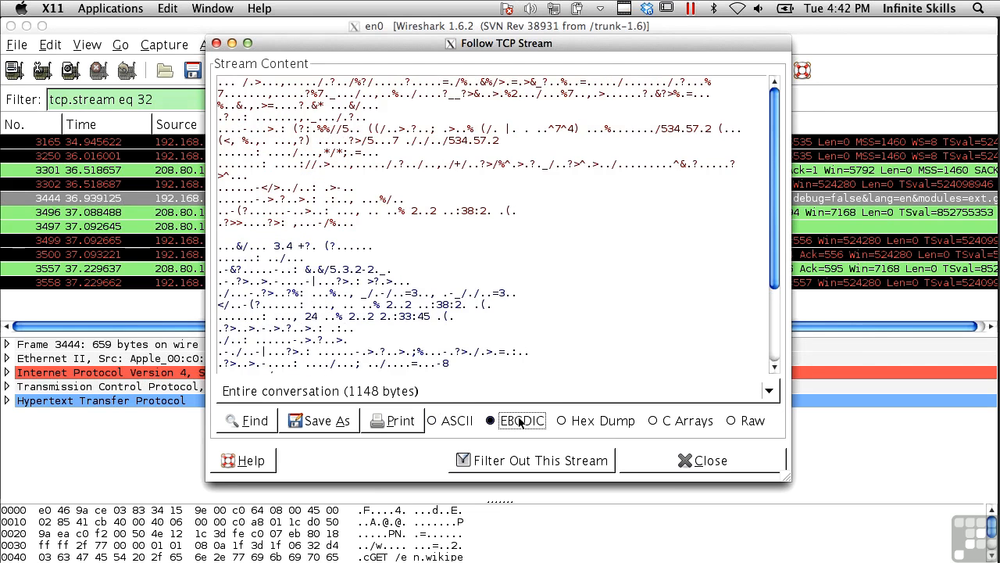
click(601, 422)
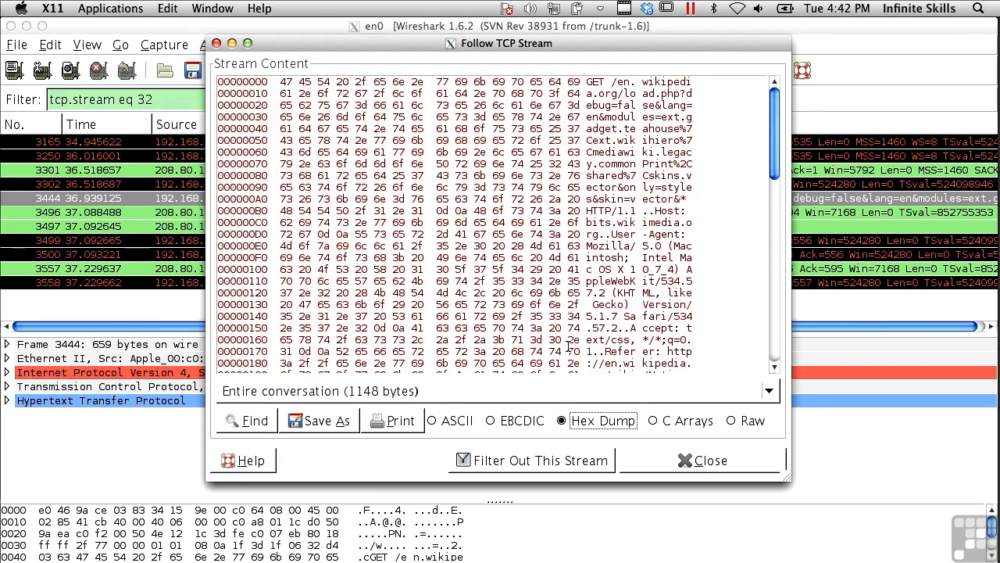
click(653, 421)
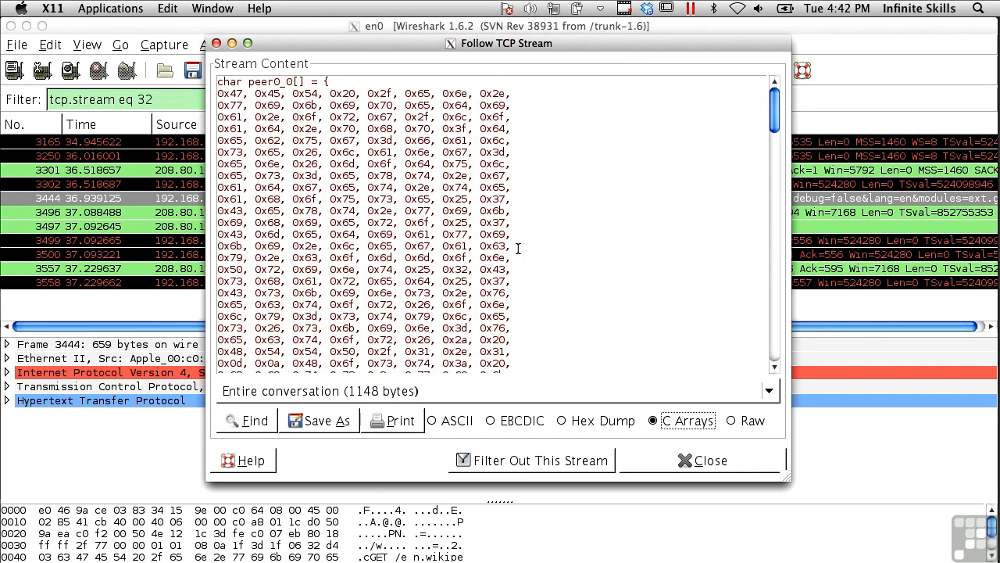
click(732, 422)
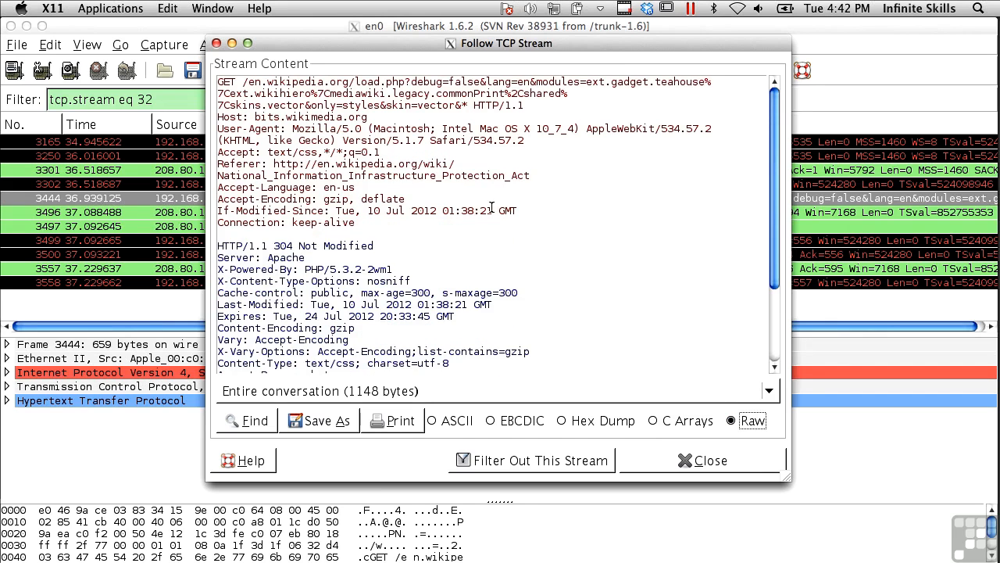
- View only the traffic from 192.168.1.28 to 208.80.154.234, view only the reverse direction, and close the stream window
click(431, 395)
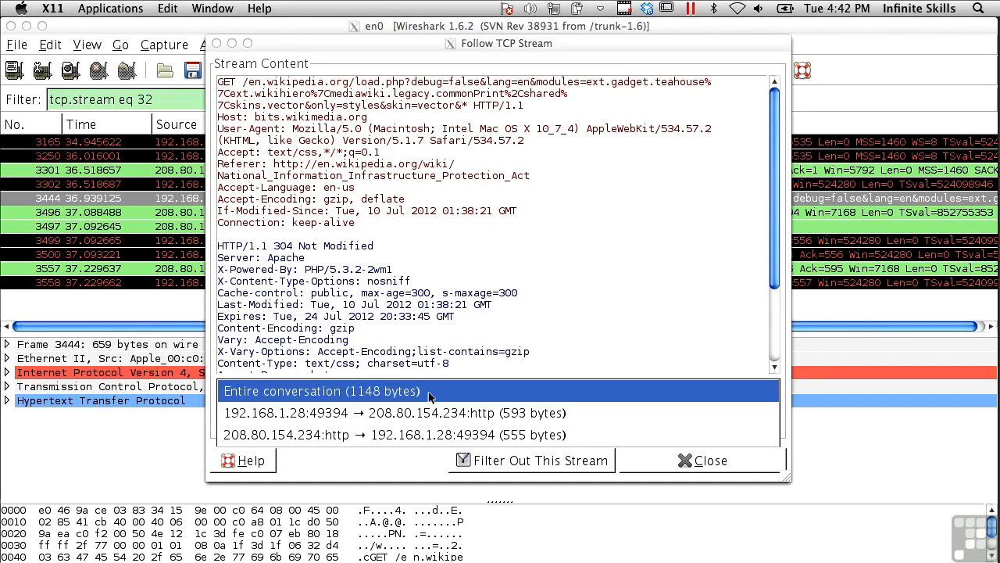
click(422, 414)
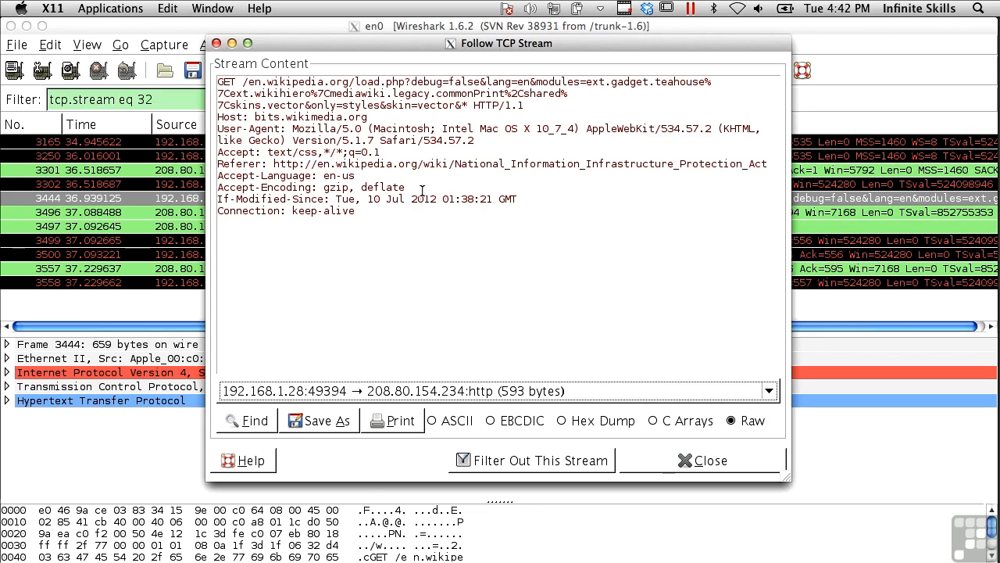
click(445, 394)
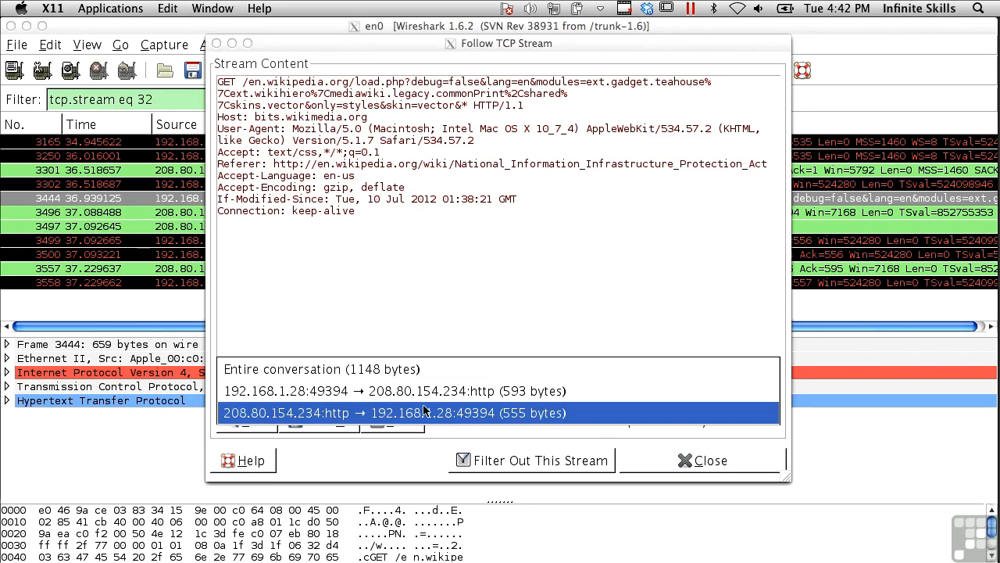
click(424, 412)
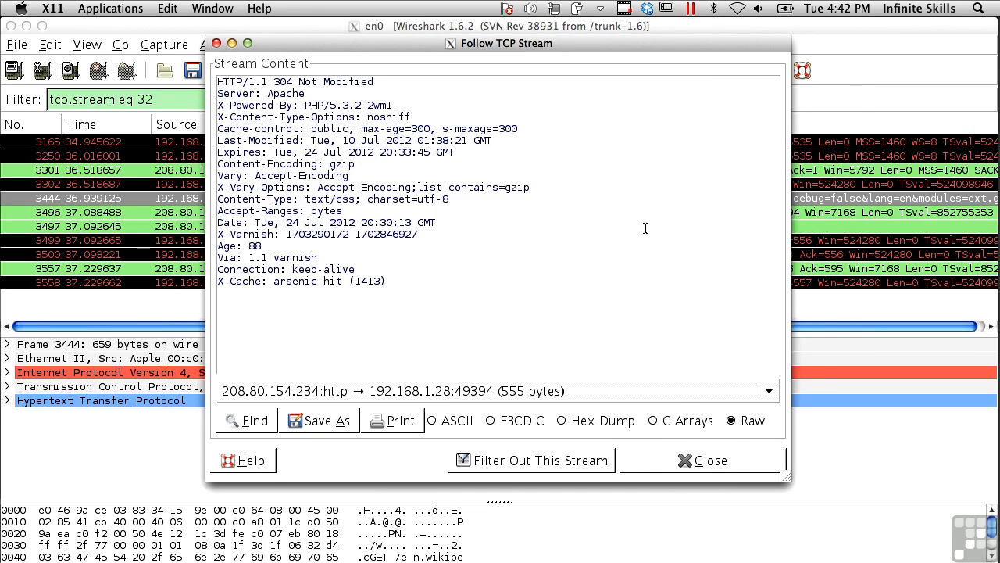
click(696, 460)
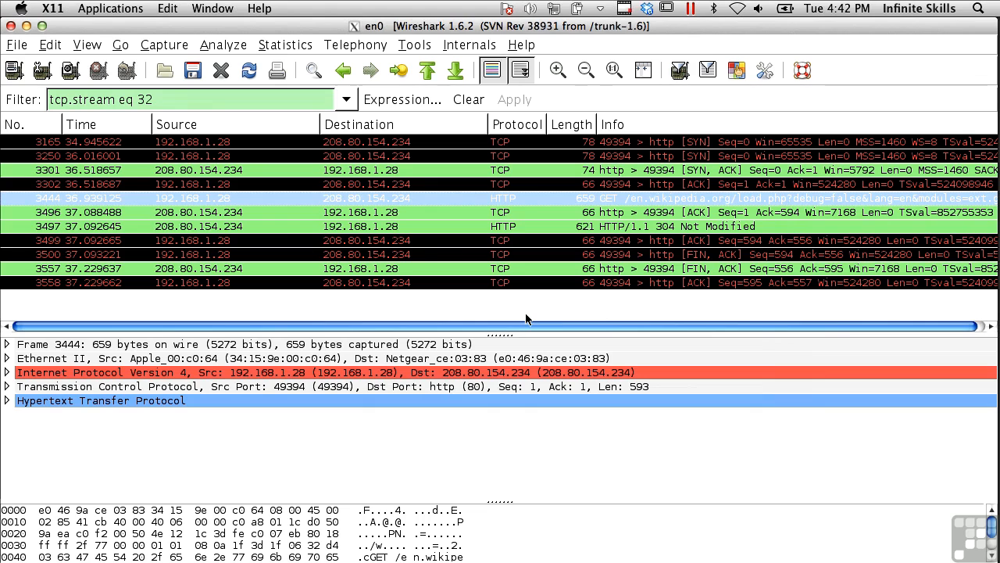